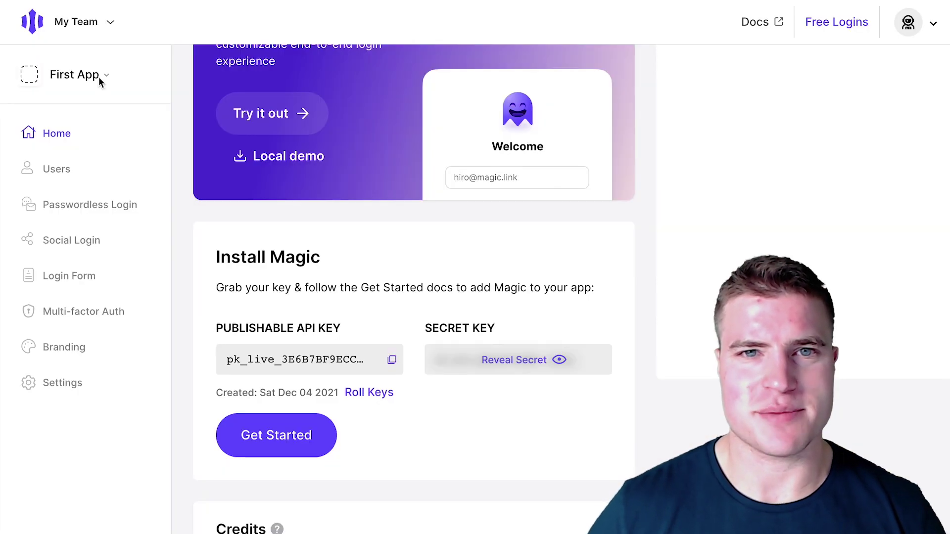
# - Reopen First App in Magic, send a login link to the admin email, and follow it from Gmail
pyautogui.click(101, 77)
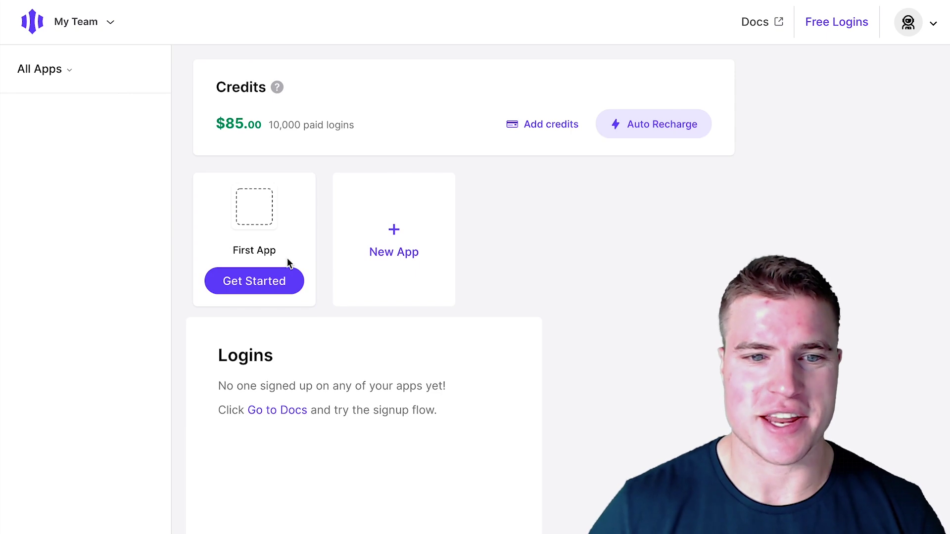
pyautogui.click(289, 263)
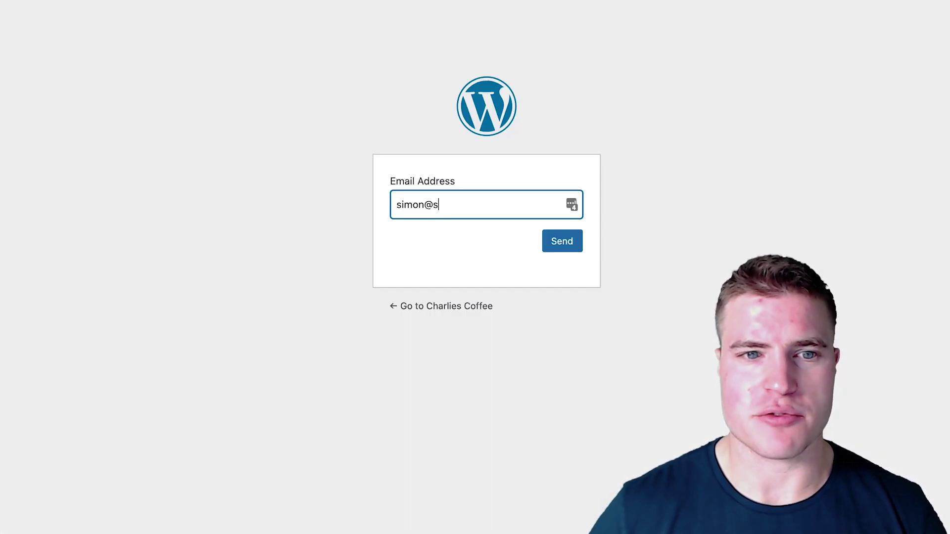
pyautogui.write('webpartners.')
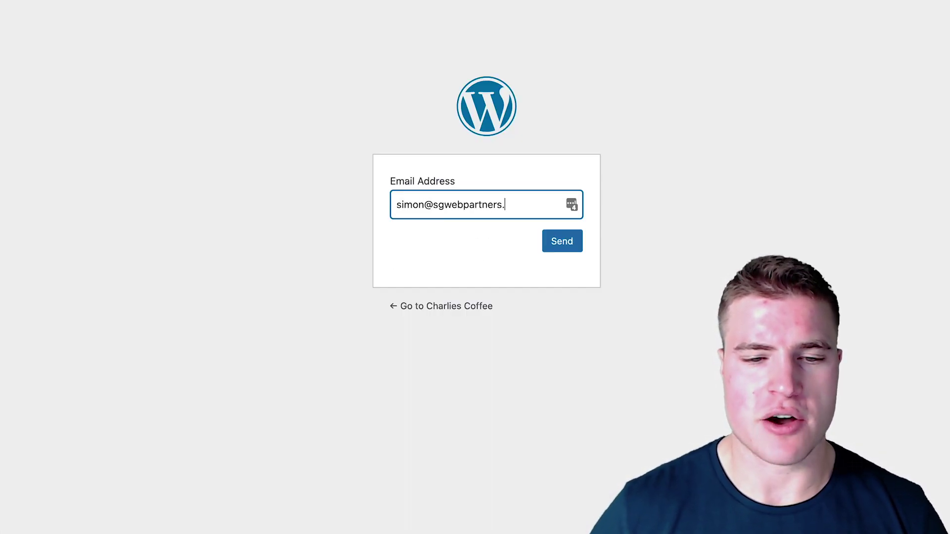
pyautogui.write('com')
pyautogui.click(551, 230)
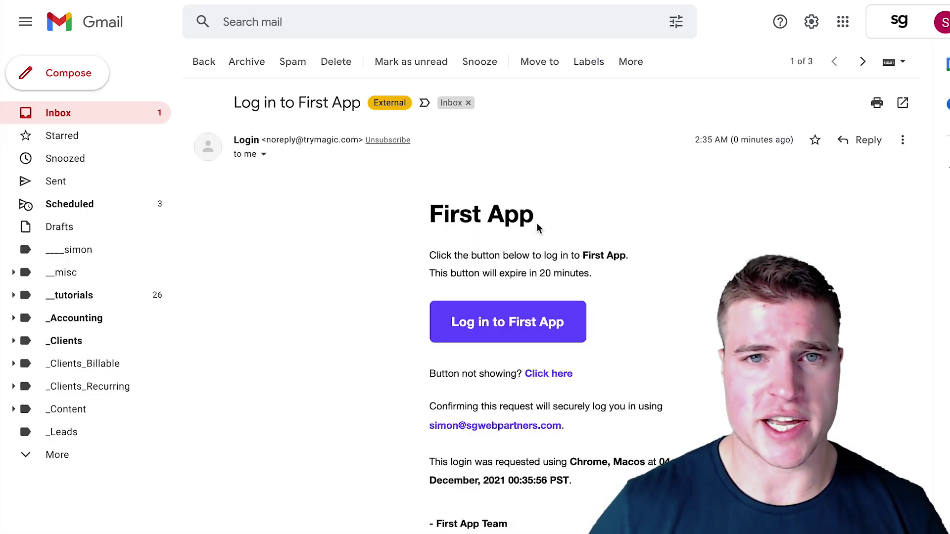
pyautogui.click(531, 317)
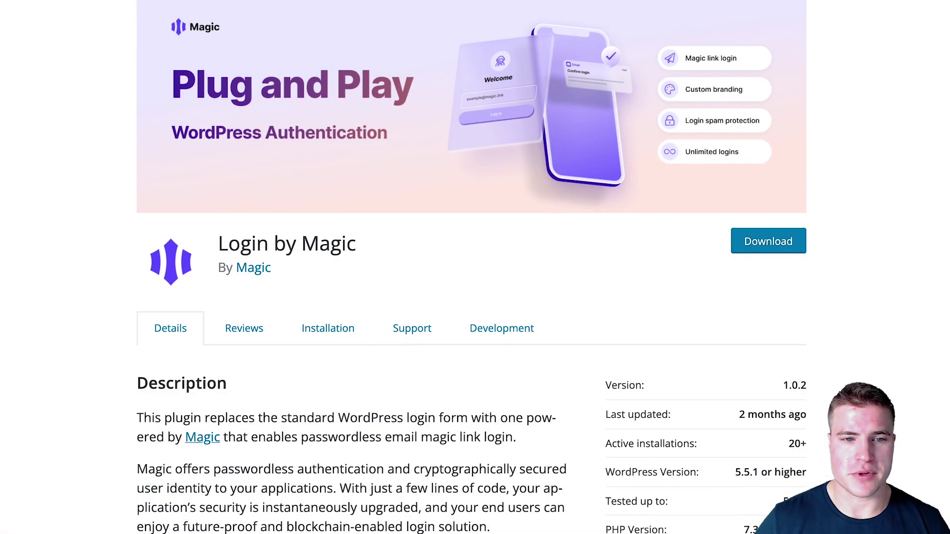
# - Copy the Login by Magic plugin name and log in to the WordPress admin
pyautogui.moveTo(357, 241); pyautogui.dragTo(217, 242)
pyautogui.hotkey('ctrl', 'c')
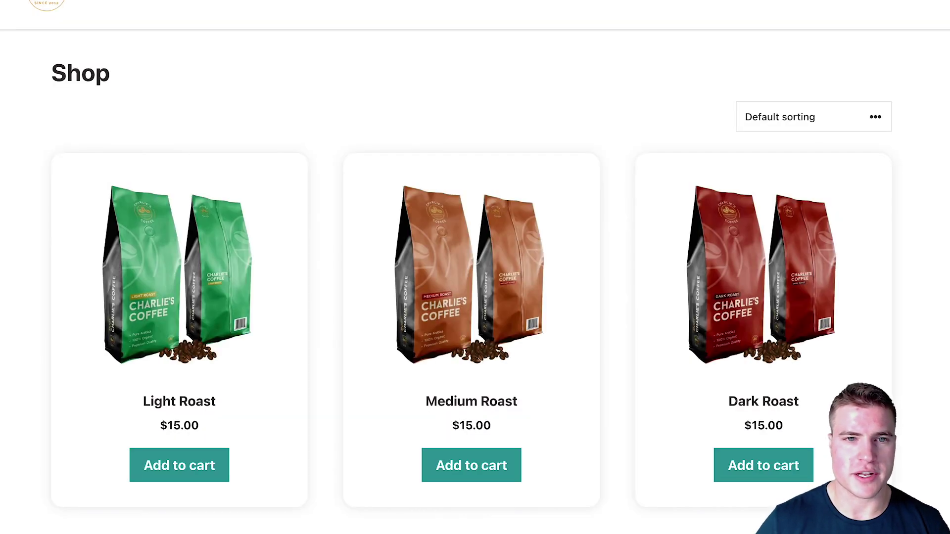
pyautogui.press('Return')
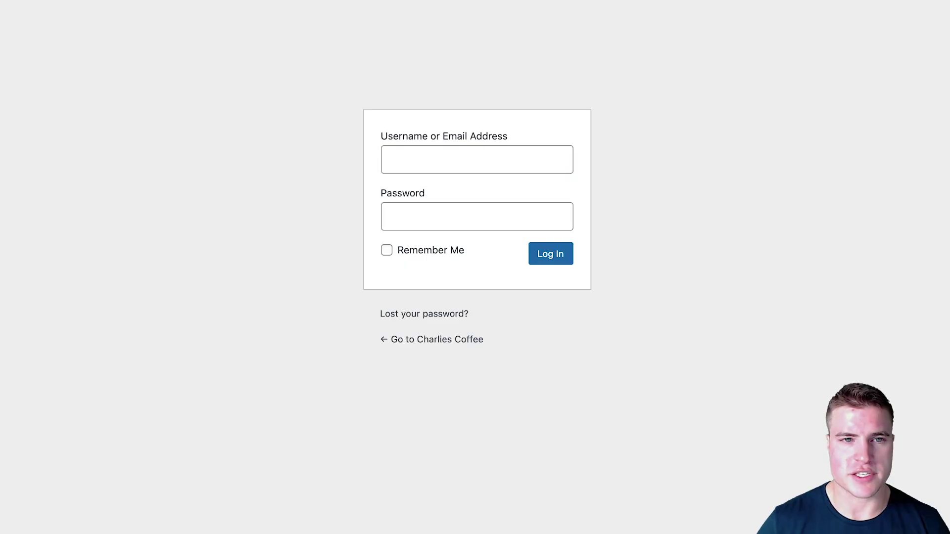
pyautogui.click(544, 258)
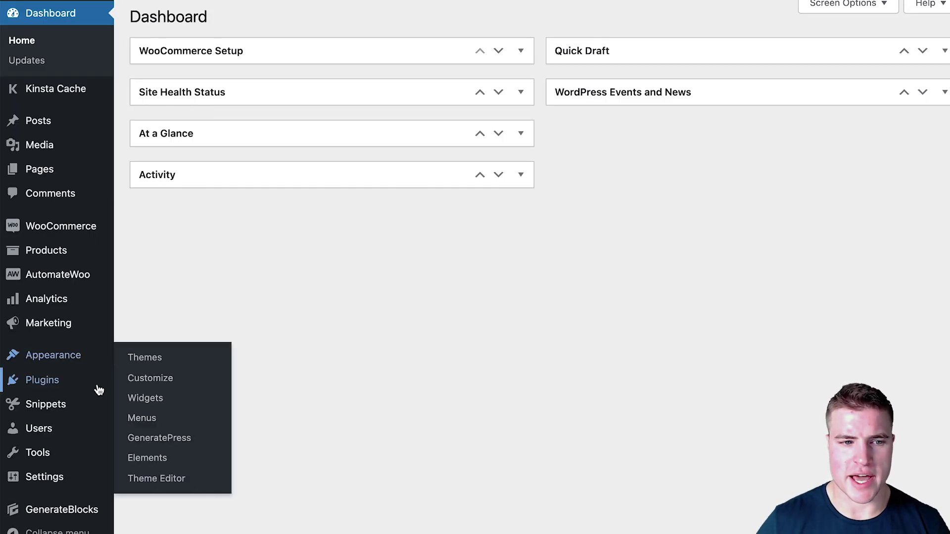
# - Search for, install and activate the Login by Magic plugin, then open its options page
pyautogui.moveTo(94, 381)
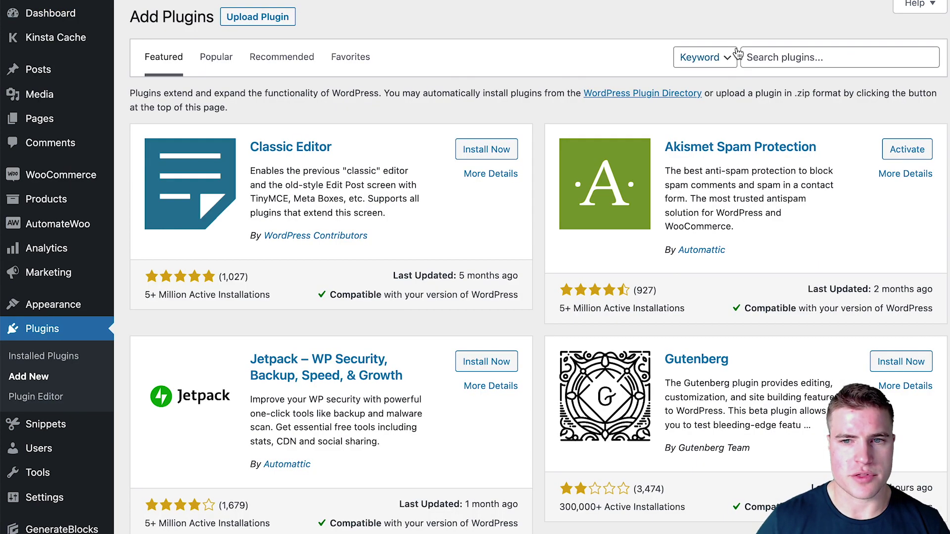
pyautogui.click(741, 56)
pyautogui.hotkey('ctrl', 'v')
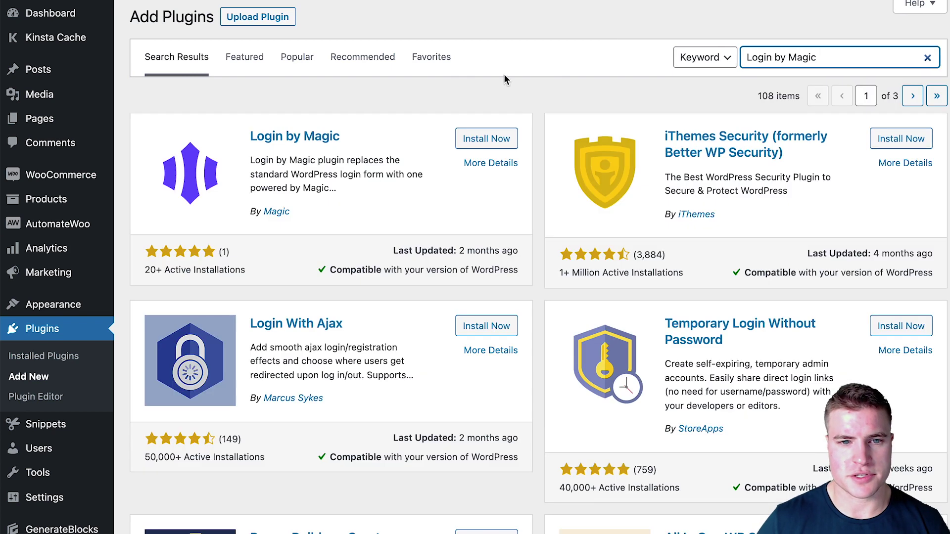
pyautogui.click(489, 138)
pyautogui.click(489, 138)
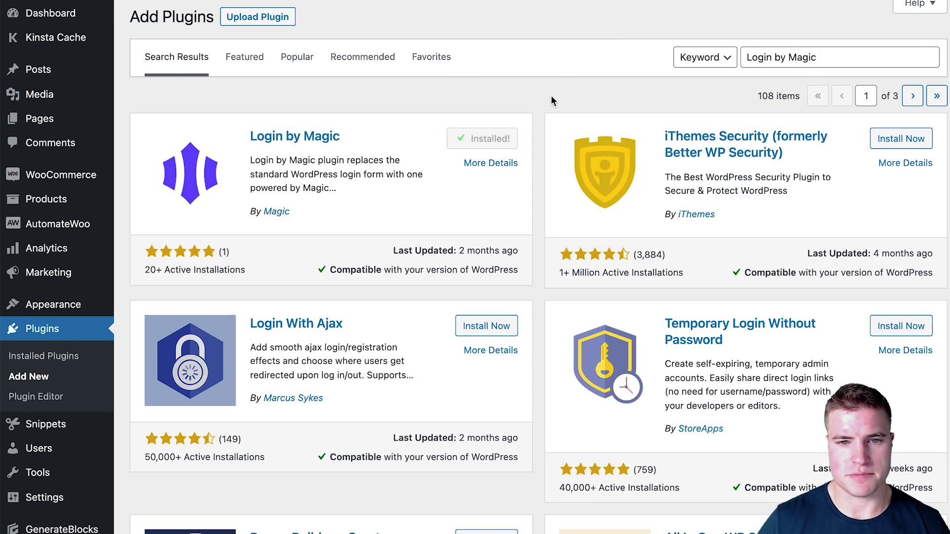
pyautogui.click(492, 139)
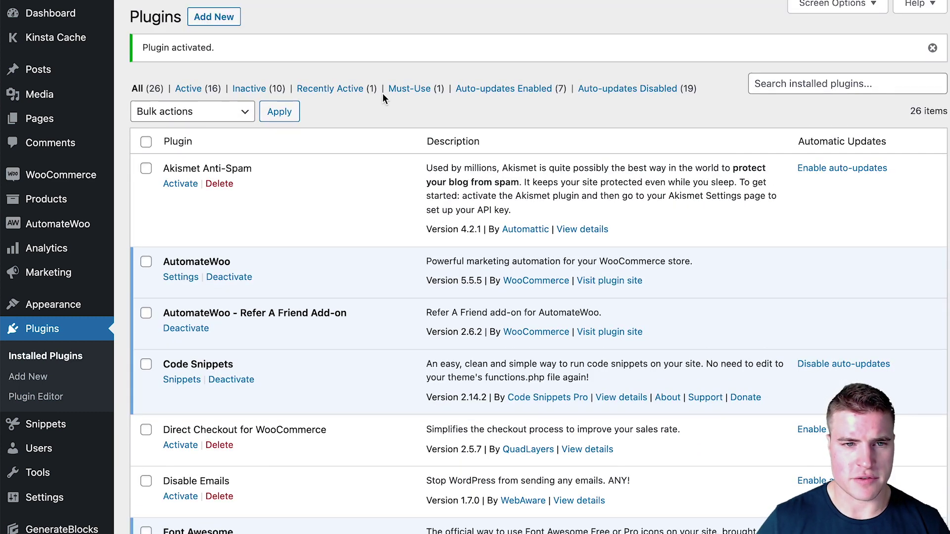
pyautogui.scroll(-8, 382, 93)
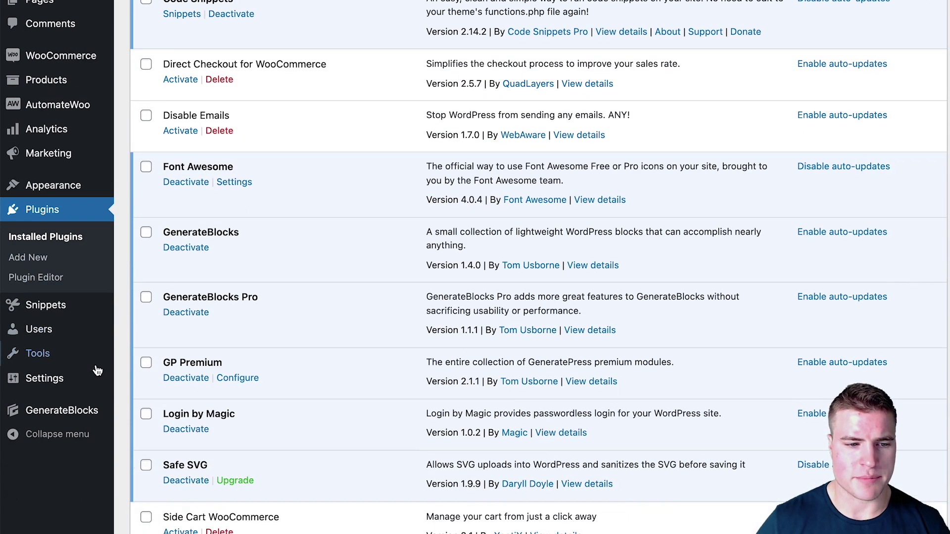
pyautogui.moveTo(45, 378)
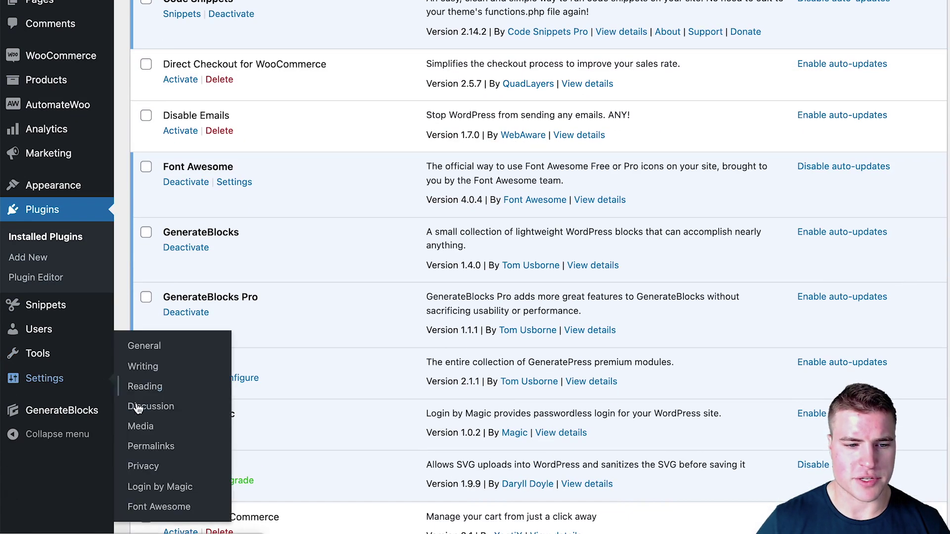
pyautogui.click(169, 487)
pyautogui.scroll(3, 317, 173)
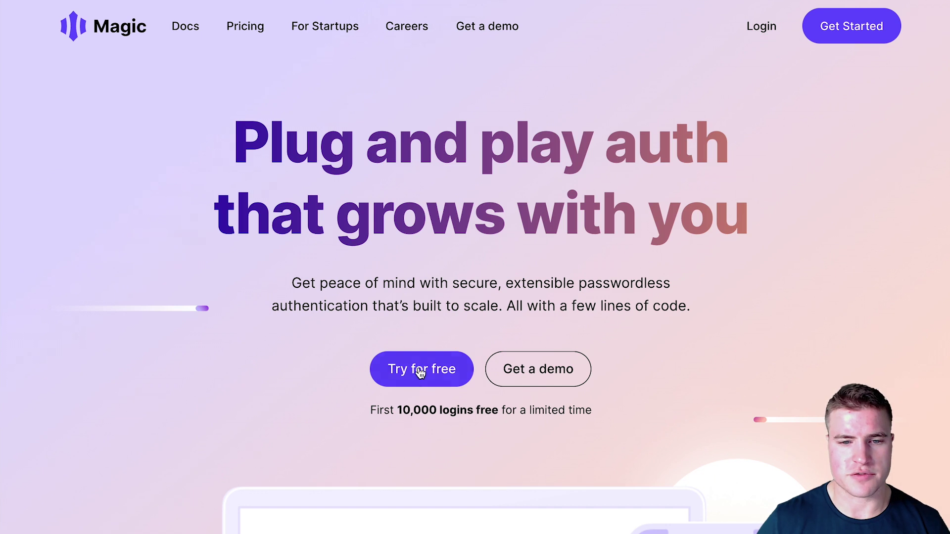
# - Start a free Magic trial with a test email address, then check the Gmail inbox
pyautogui.click(245, 30)
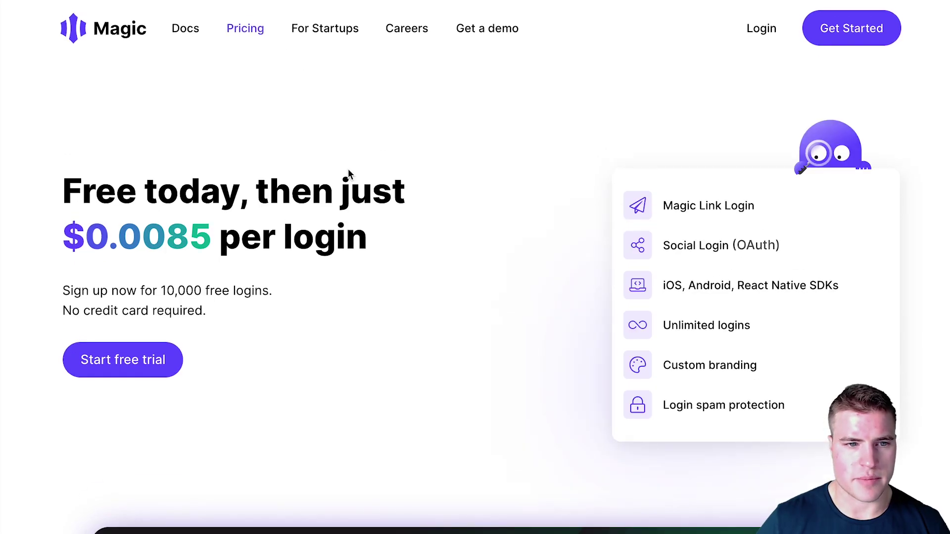
pyautogui.click(144, 27)
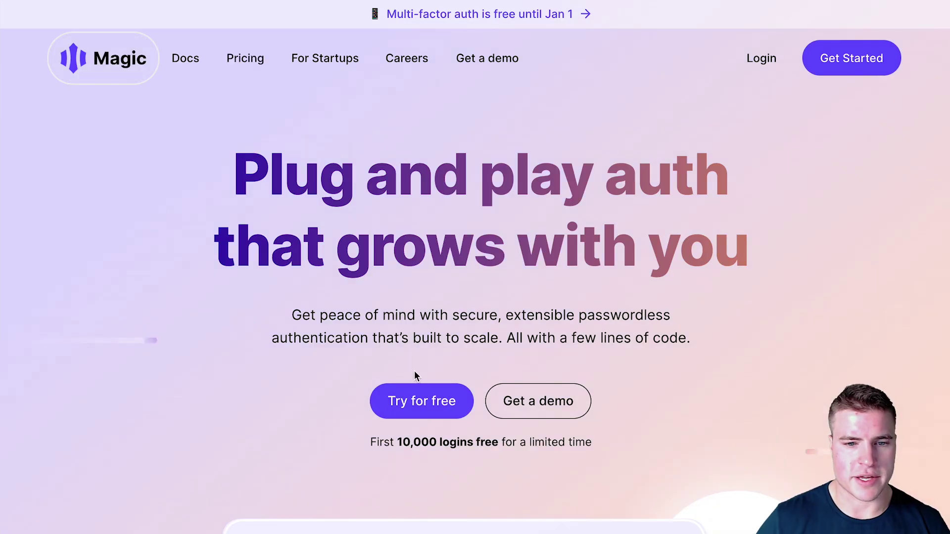
pyautogui.click(435, 391)
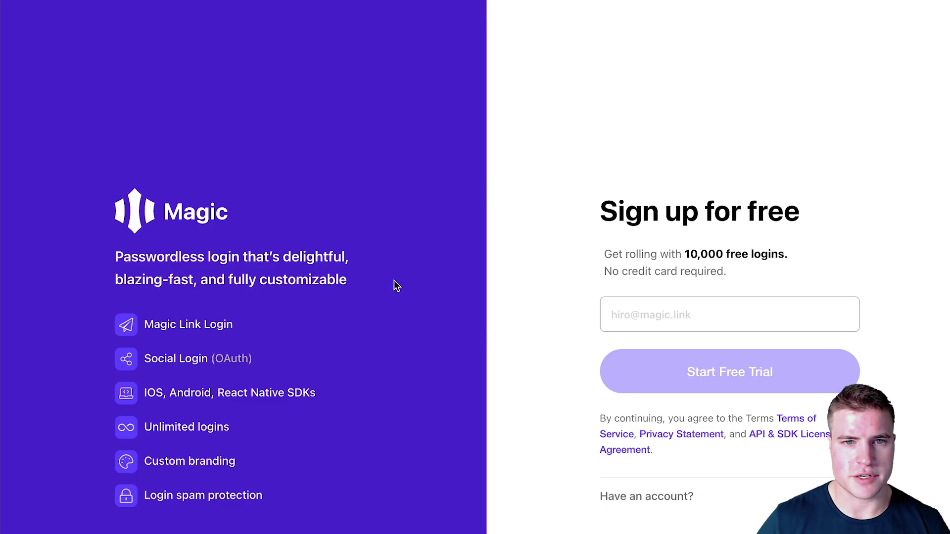
pyautogui.click(653, 313)
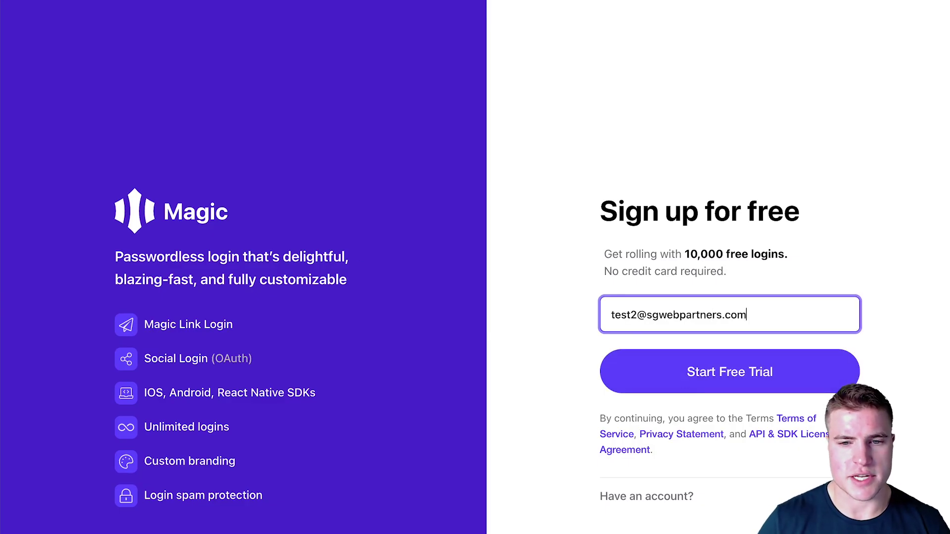
pyautogui.press('Return')
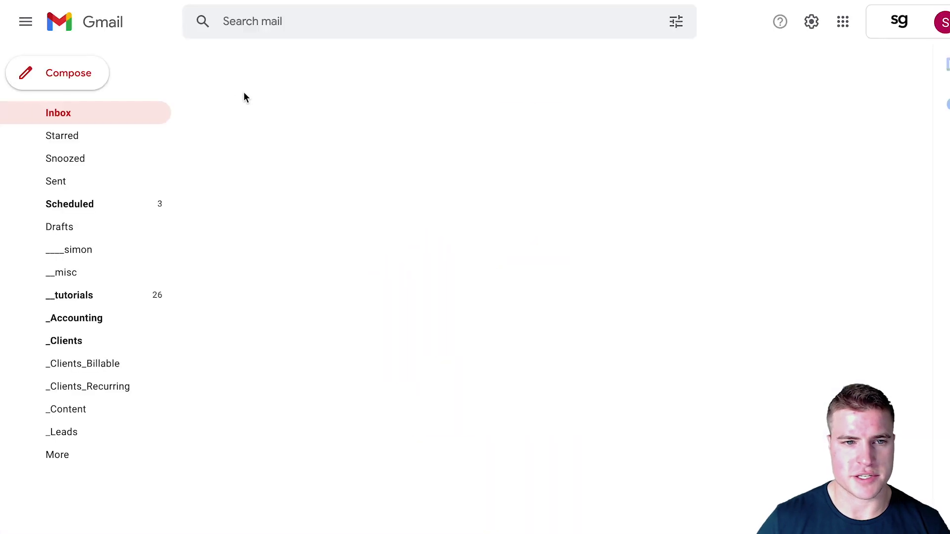
pyautogui.click(228, 60)
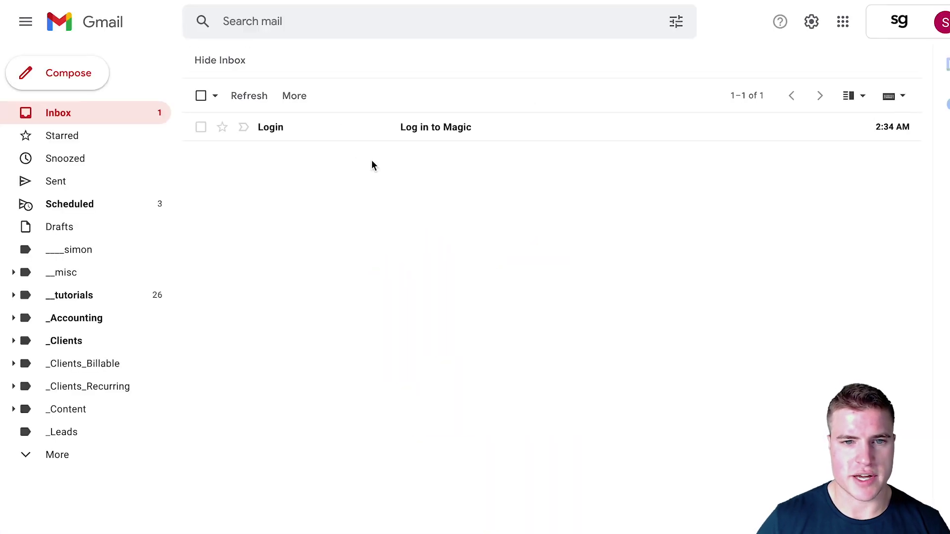
# - Open the 'Log in to Magic' email and follow its link into the new Magic dashboard
pyautogui.click(371, 127)
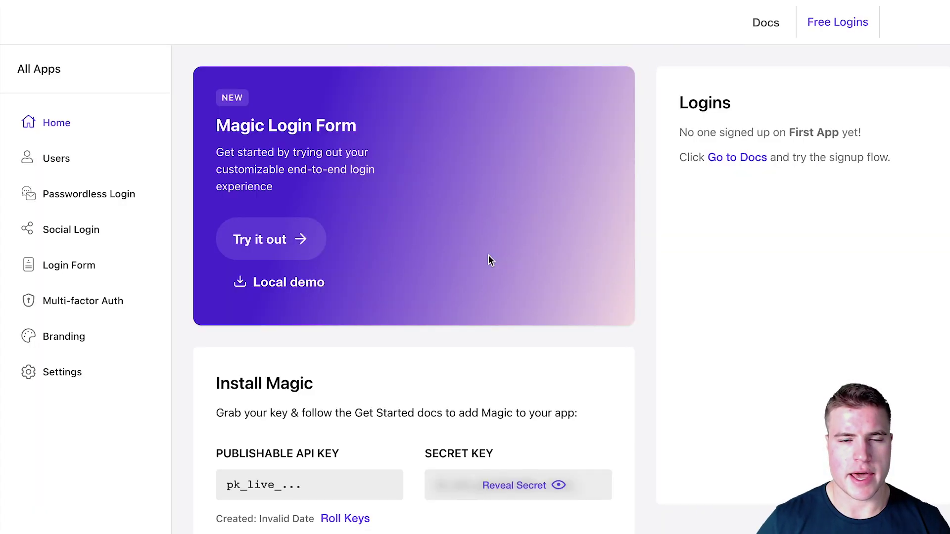
# - Return to First App via All Apps and copy its Publishable API Key from Install Magic
pyautogui.scroll(-3, 488, 254)
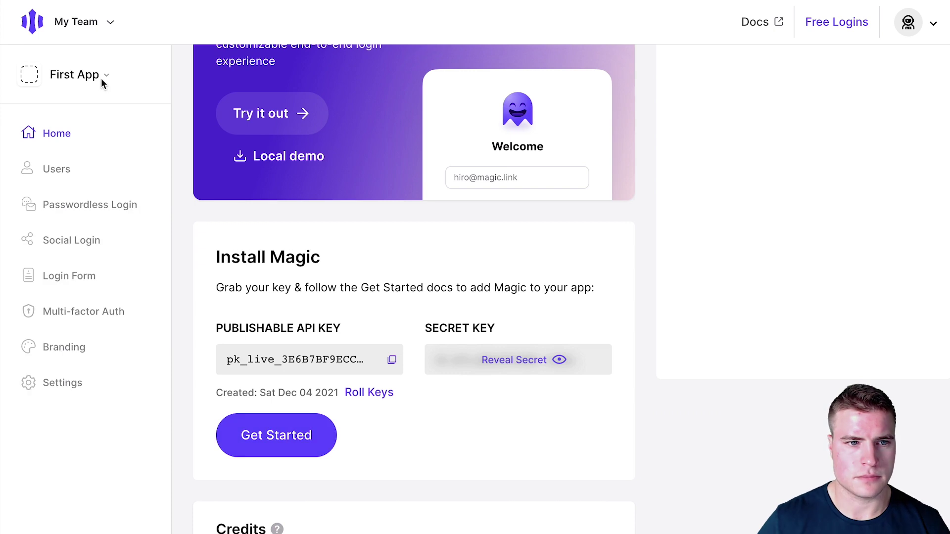
pyautogui.click(101, 78)
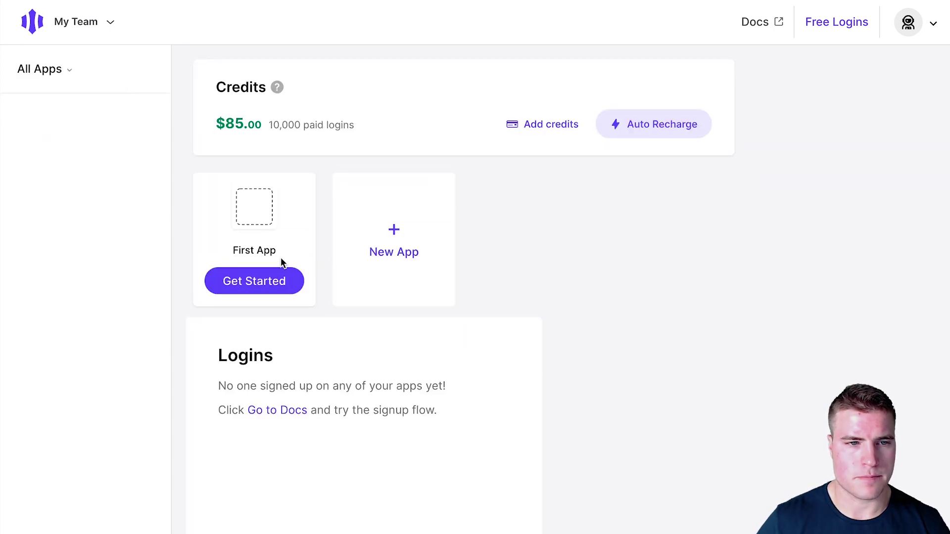
pyautogui.click(289, 287)
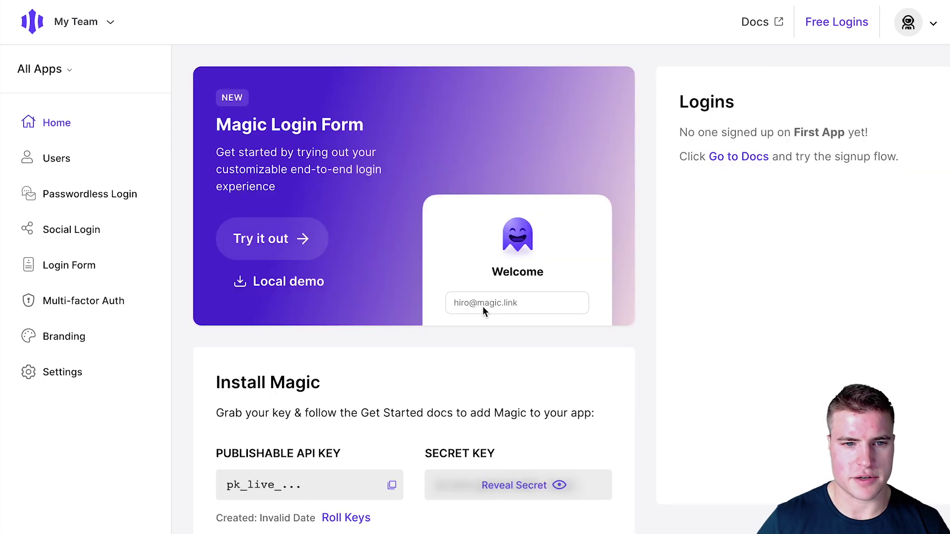
pyautogui.scroll(-3, 430, 300)
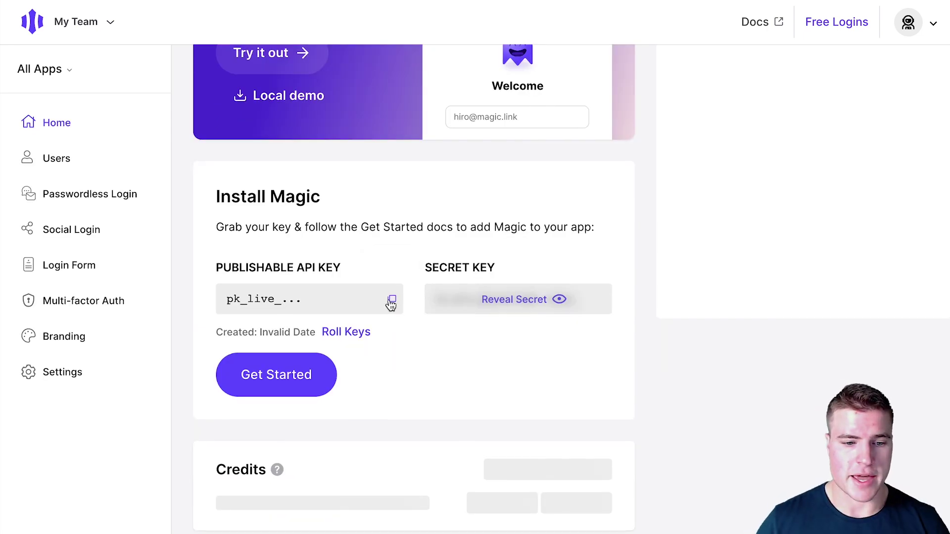
pyautogui.click(392, 300)
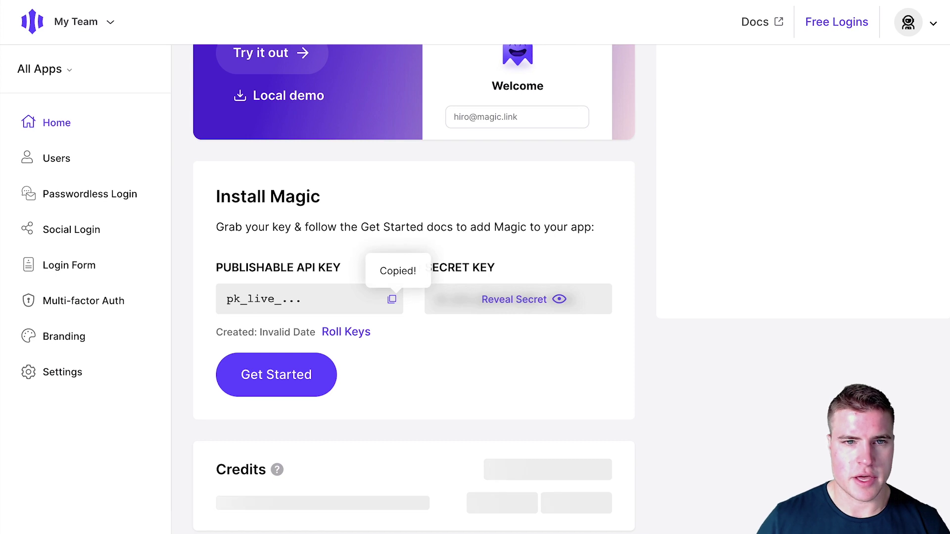
# - Paste the Magic publishable API key and secret key into the Login by Magic settings
pyautogui.click(816, 1)
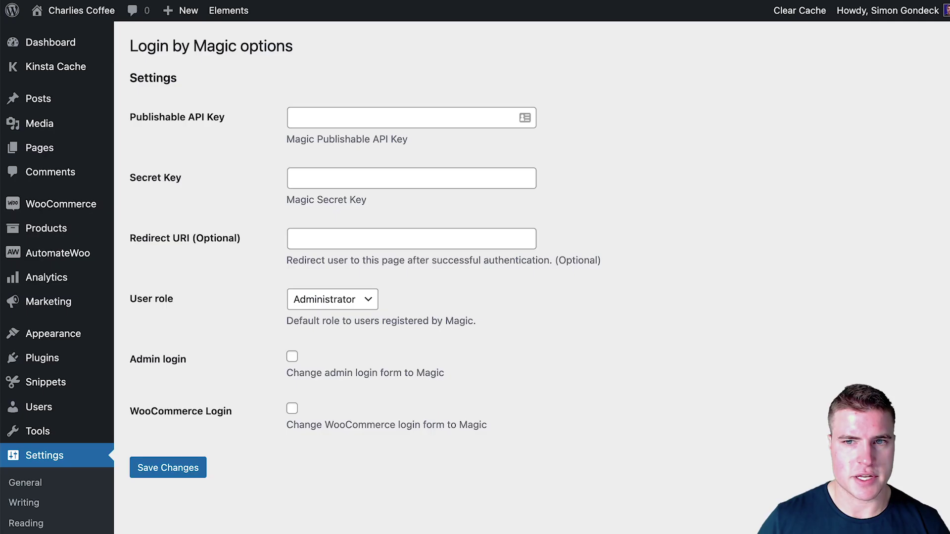
pyautogui.click(438, 126)
pyautogui.hotkey('ctrl', 'v')
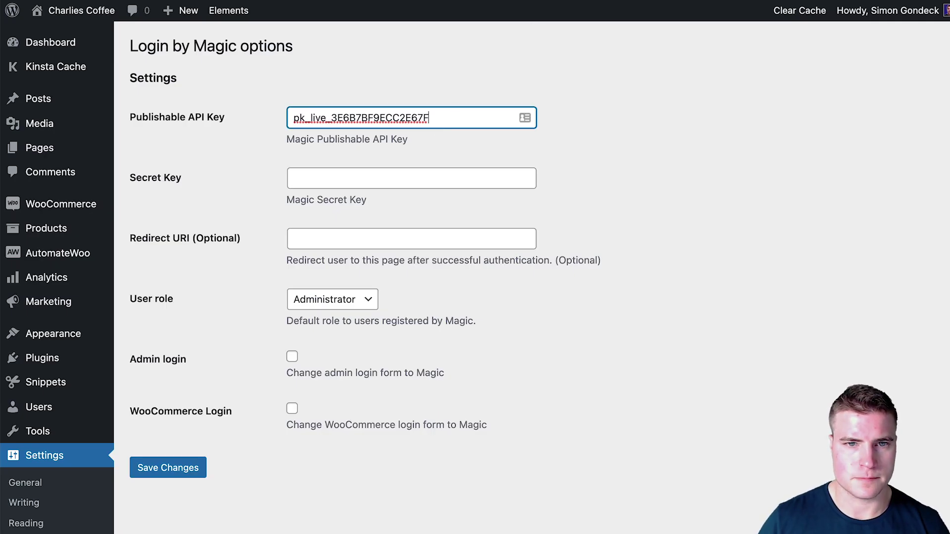
pyautogui.hotkey('ctrl', 'shift', 'Tab')
pyautogui.click(559, 299)
pyautogui.click(599, 300)
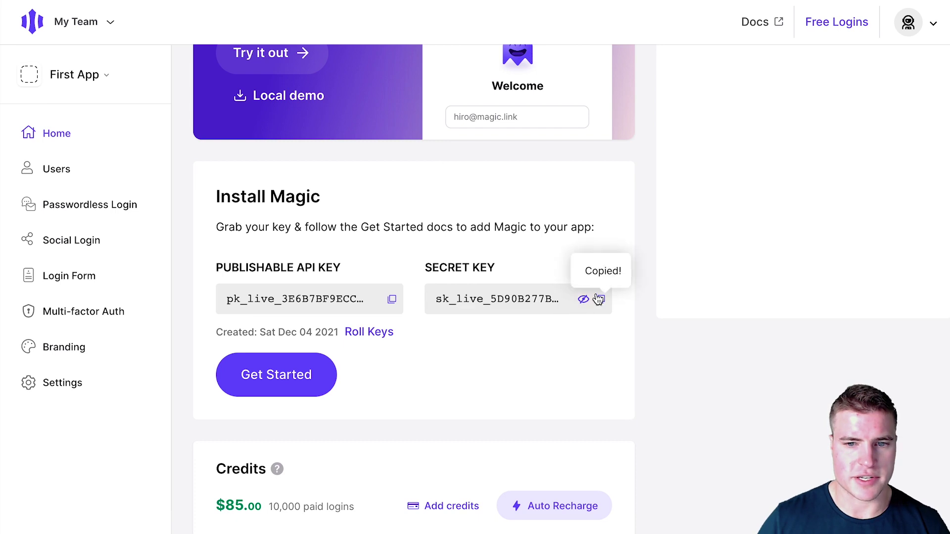
pyautogui.hotkey('ctrl', 'Tab')
pyautogui.click(455, 181)
pyautogui.hotkey('ctrl', 'v')
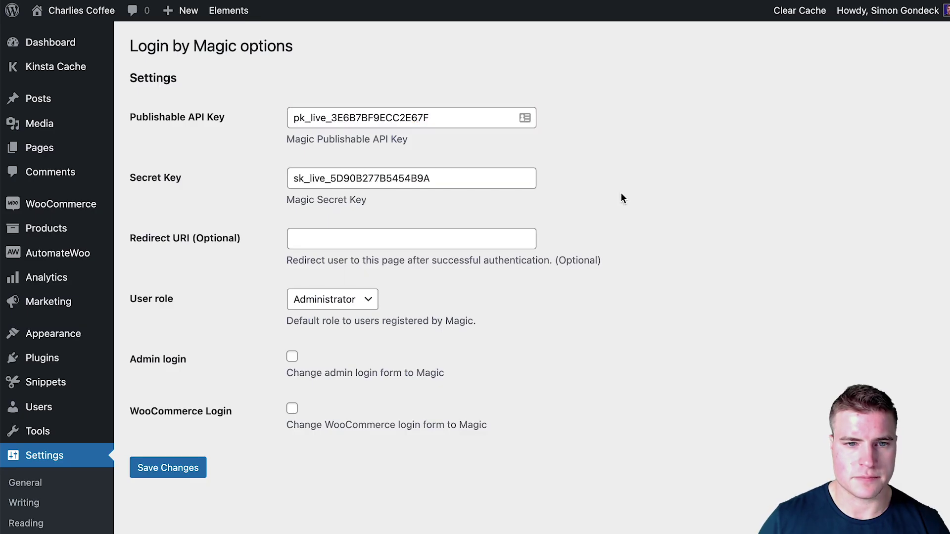
# - Enable Magic for admin and WooCommerce login, leave Redirect URI empty, and save the settings
pyautogui.click(291, 357)
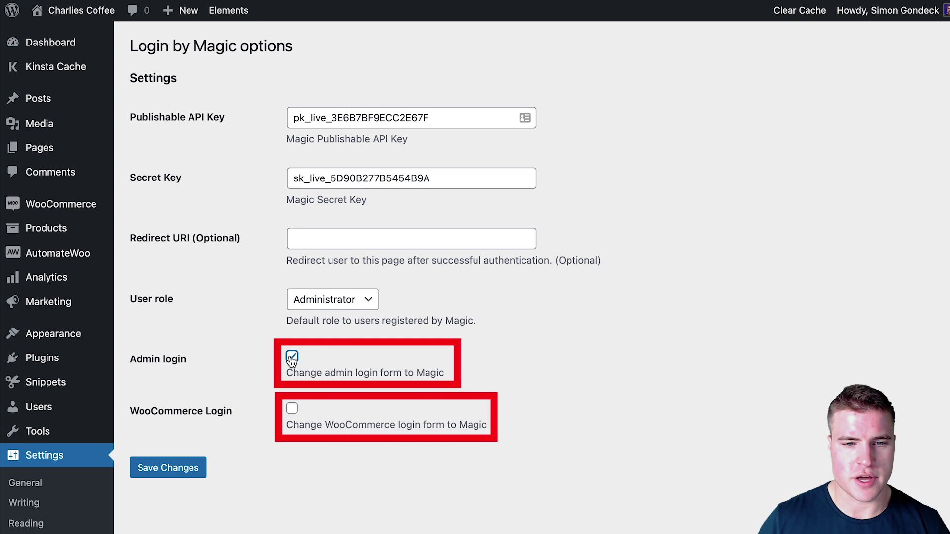
pyautogui.click(293, 411)
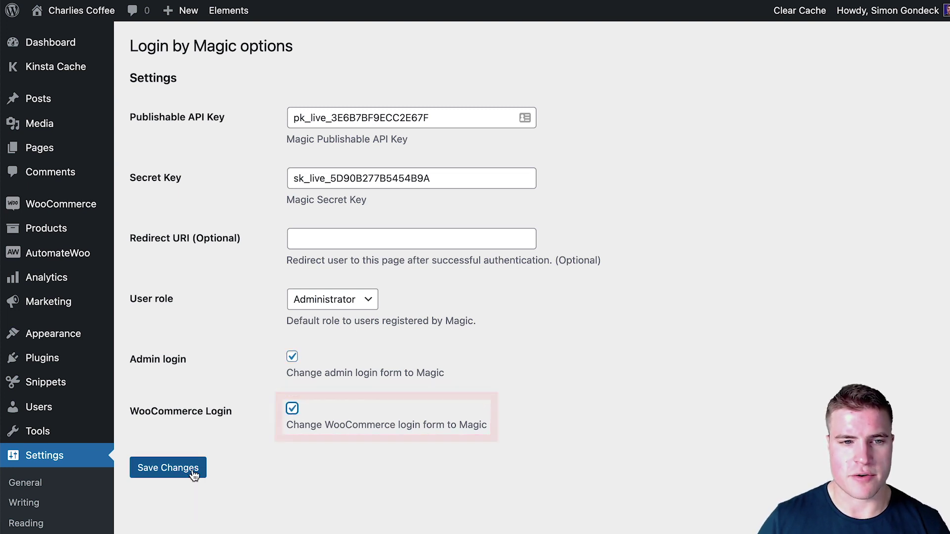
pyautogui.click(322, 232)
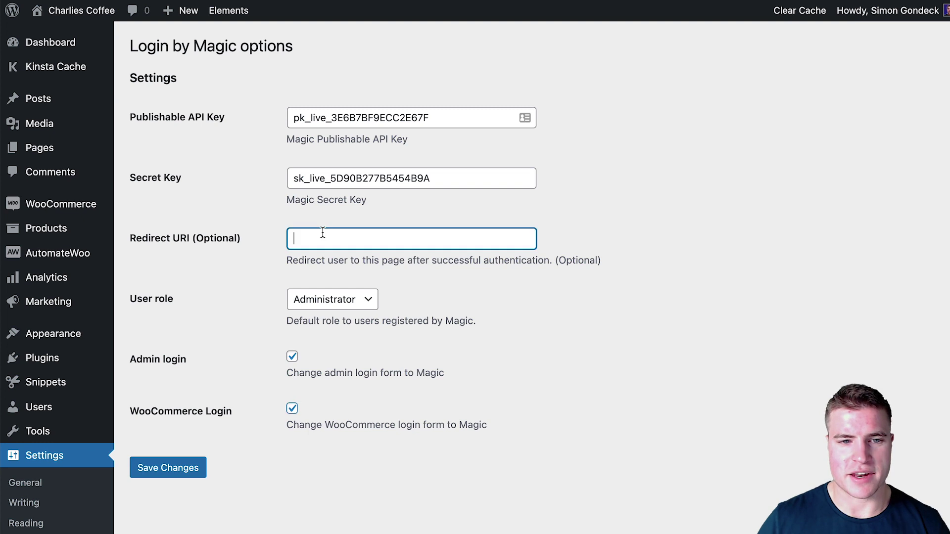
pyautogui.write('/my-account')
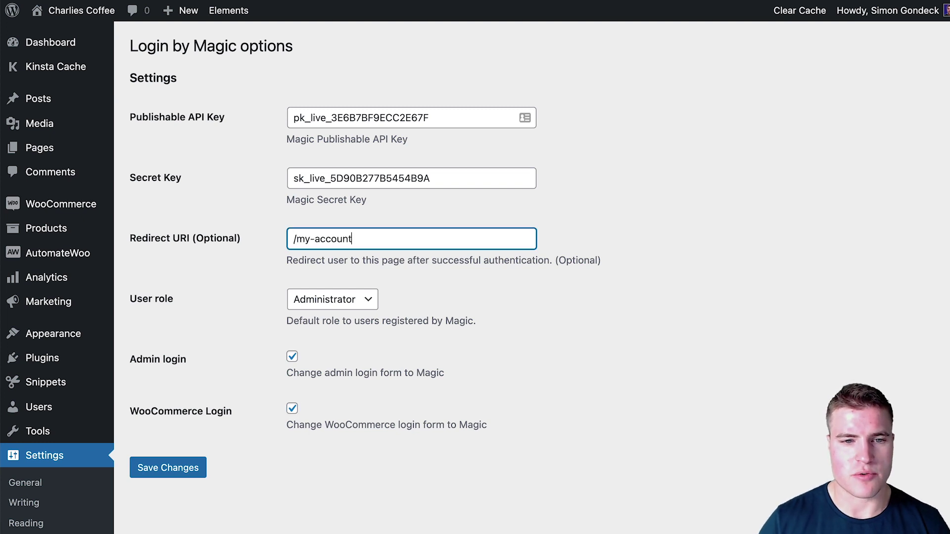
pyautogui.hotkey('ctrl', 'a')
pyautogui.press('BackSpace')
pyautogui.click(200, 468)
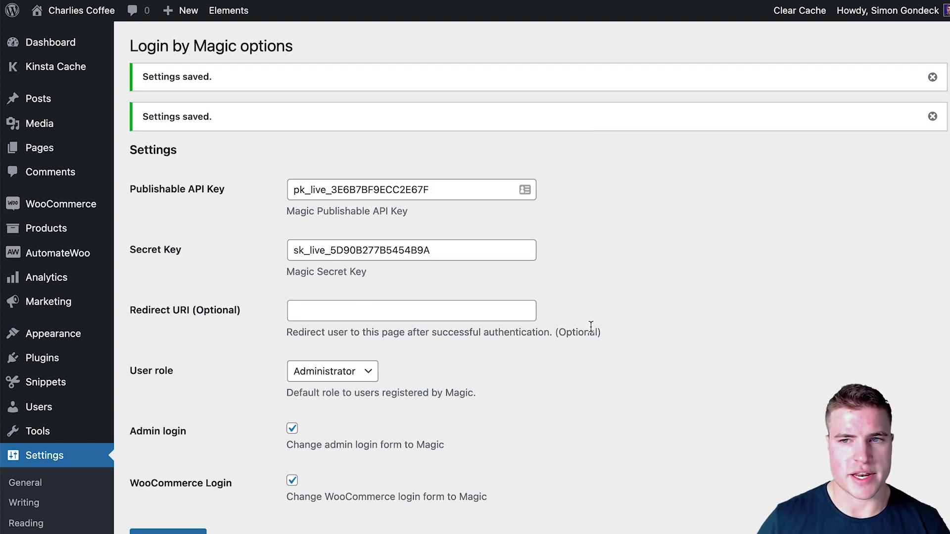
# - Log out of WordPress and request a Magic login link for the admin's email address
pyautogui.moveTo(886, 10)
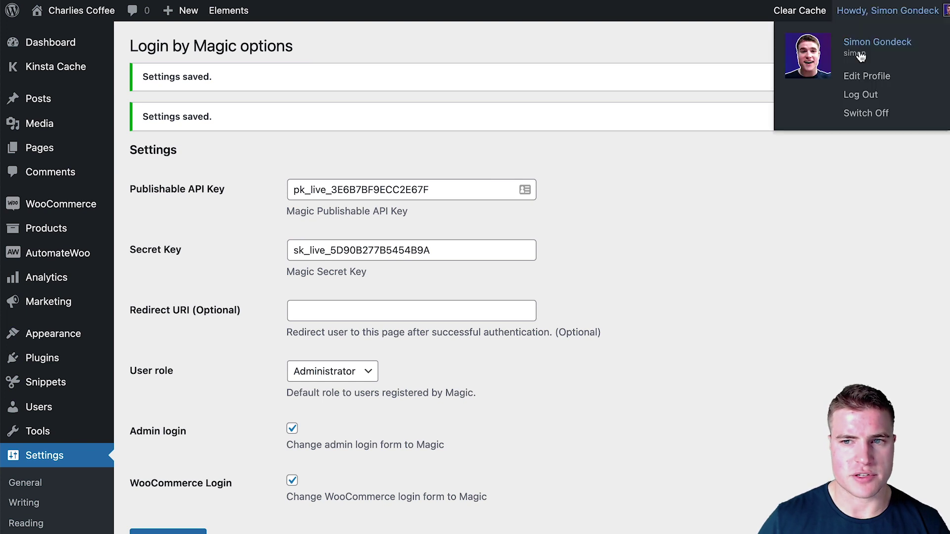
pyautogui.click(859, 95)
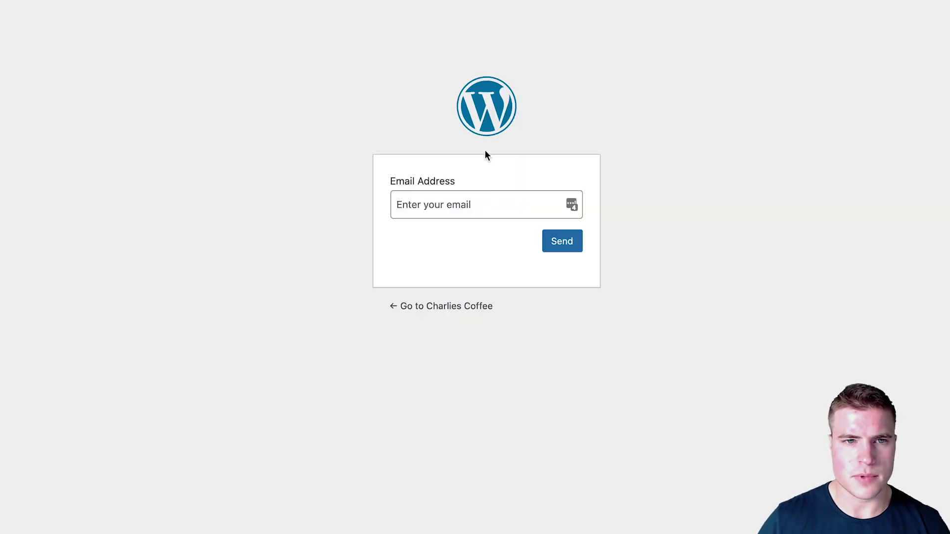
pyautogui.click(462, 197)
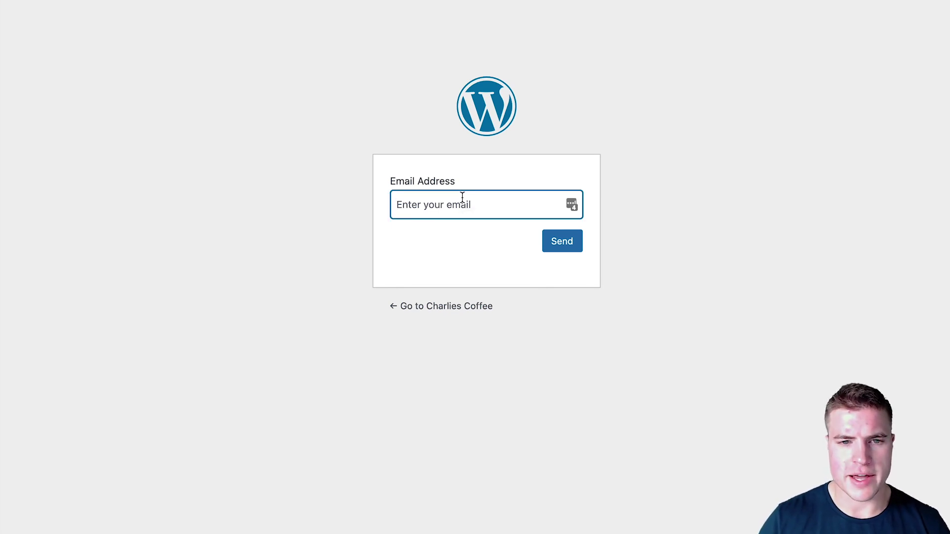
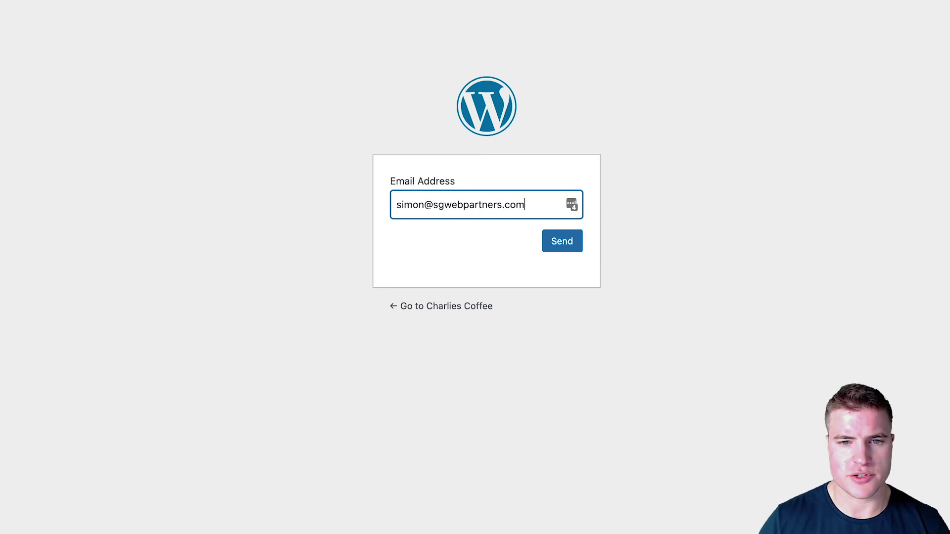
pyautogui.click(552, 232)
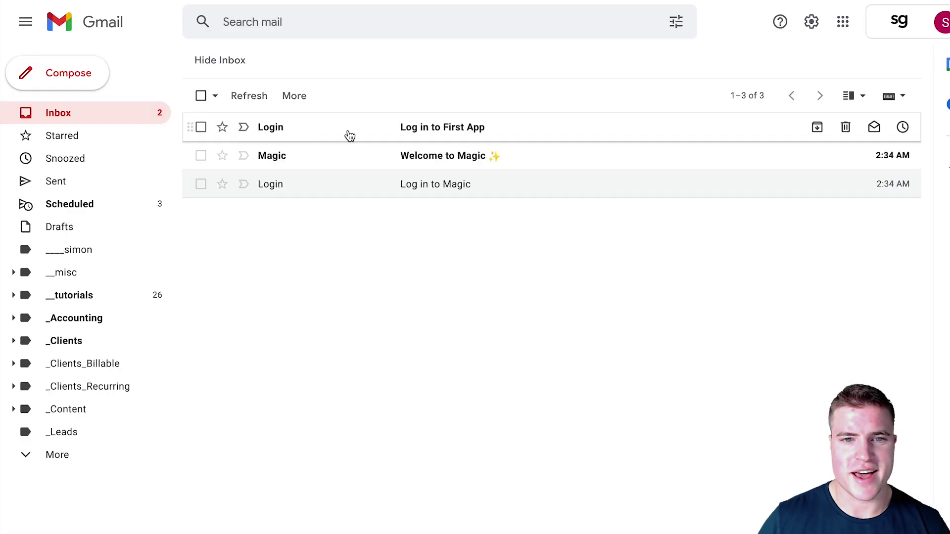
# - Open the 'Log in to First App' email and use it to sign back into Charlie's Coffee
pyautogui.click(348, 134)
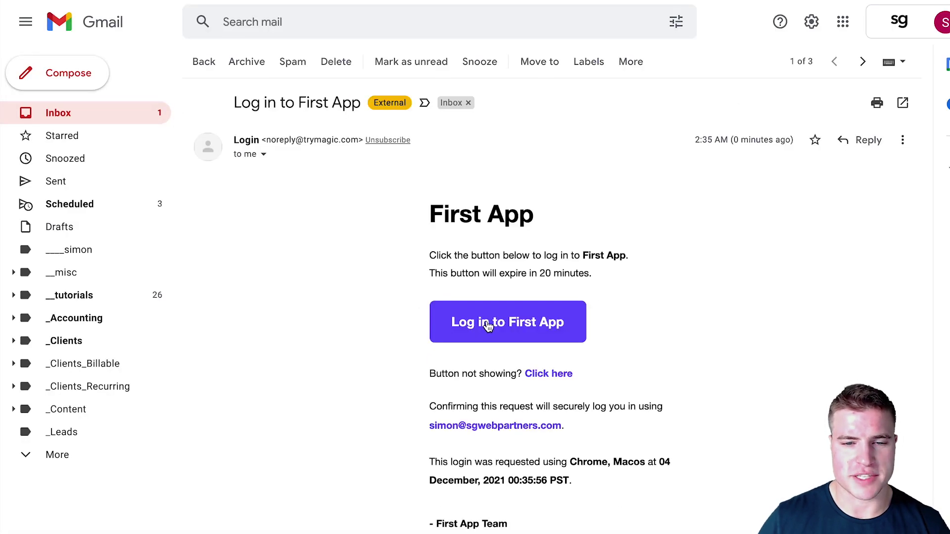
pyautogui.moveTo(535, 218); pyautogui.dragTo(429, 218)
pyautogui.click(521, 229)
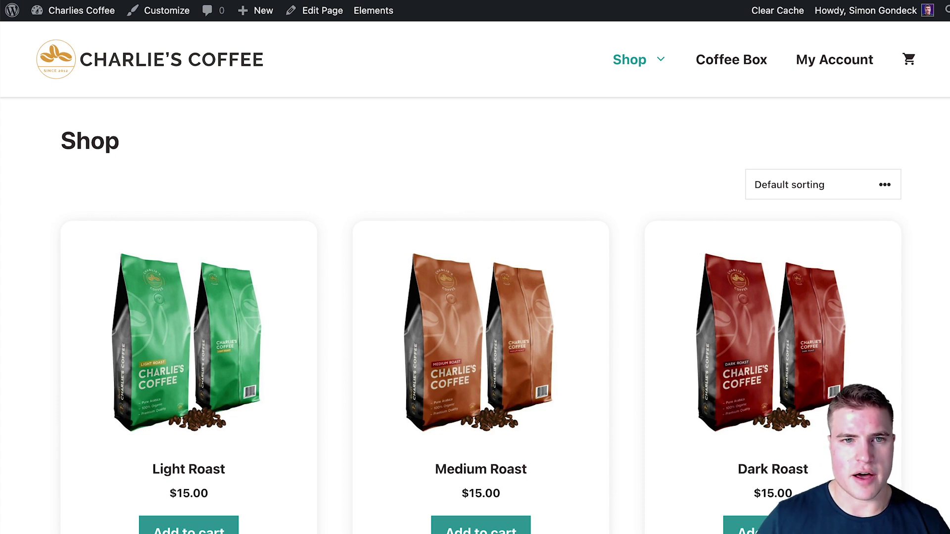
pyautogui.write('my-account')
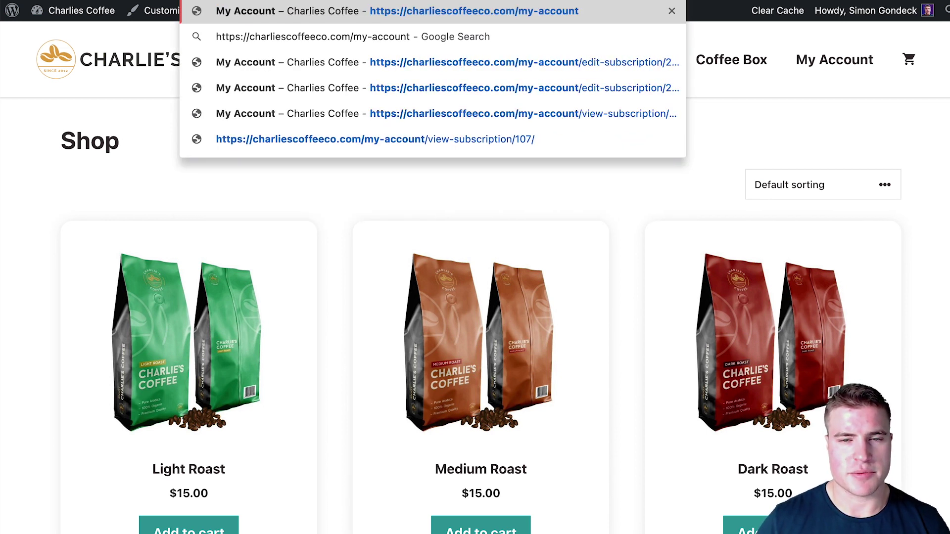
pyautogui.press('Return')
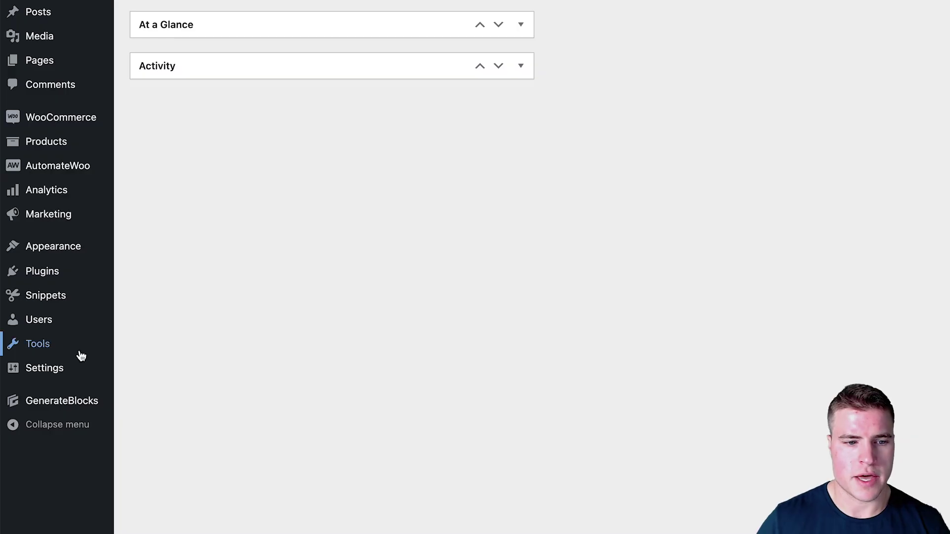
pyautogui.moveTo(84, 373)
pyautogui.click(158, 466)
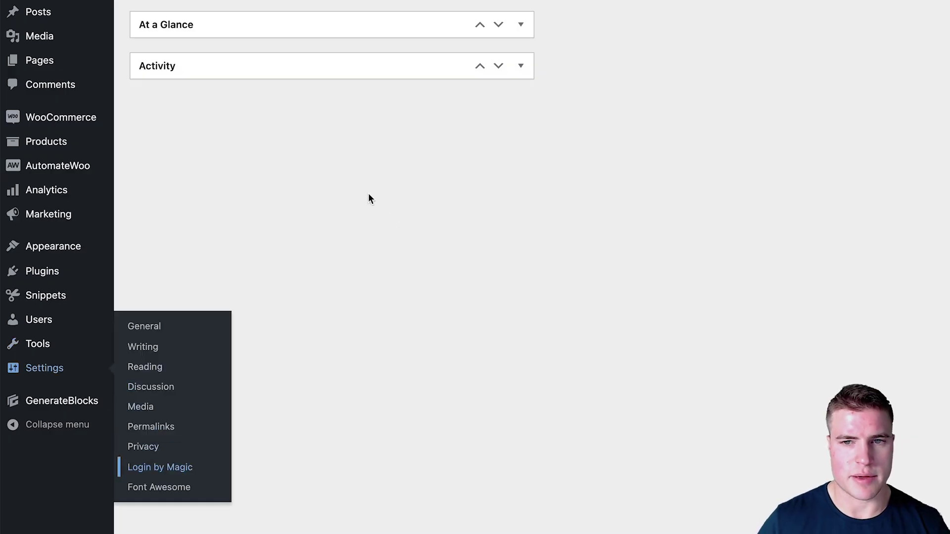
pyautogui.click(321, 248)
pyautogui.hotkey('ctrl', 'v')
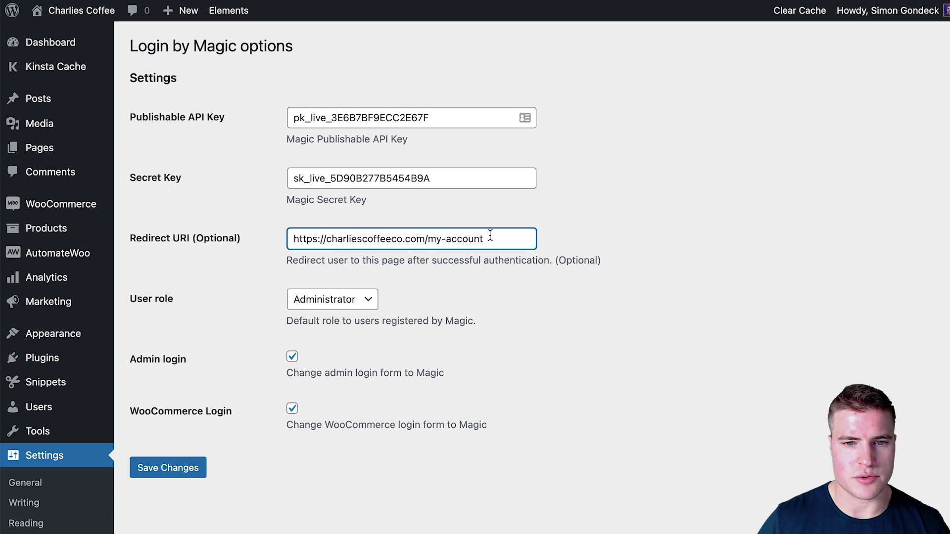
# - Set Customer as the default user role, turn off Magic admin login, save, and open a private window
pyautogui.moveTo(484, 238); pyautogui.dragTo(277, 242)
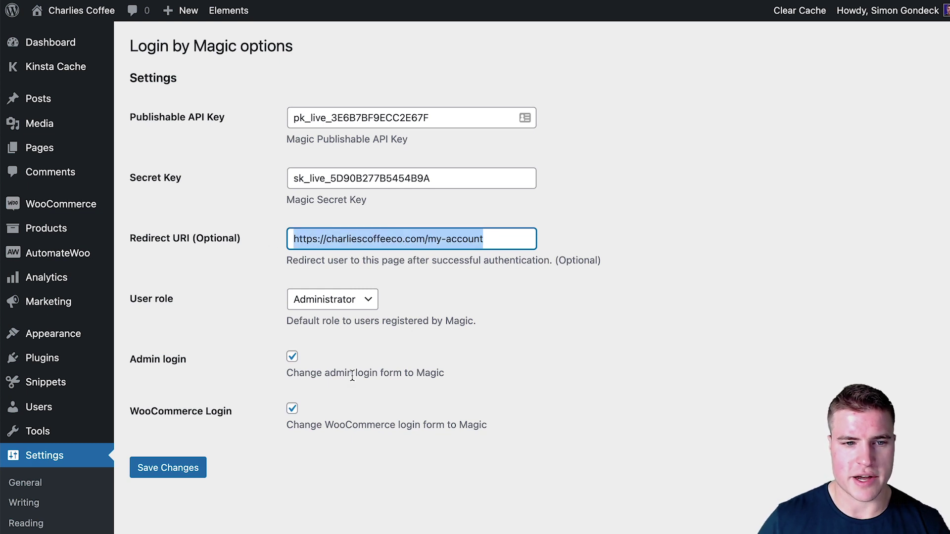
pyautogui.click(342, 304)
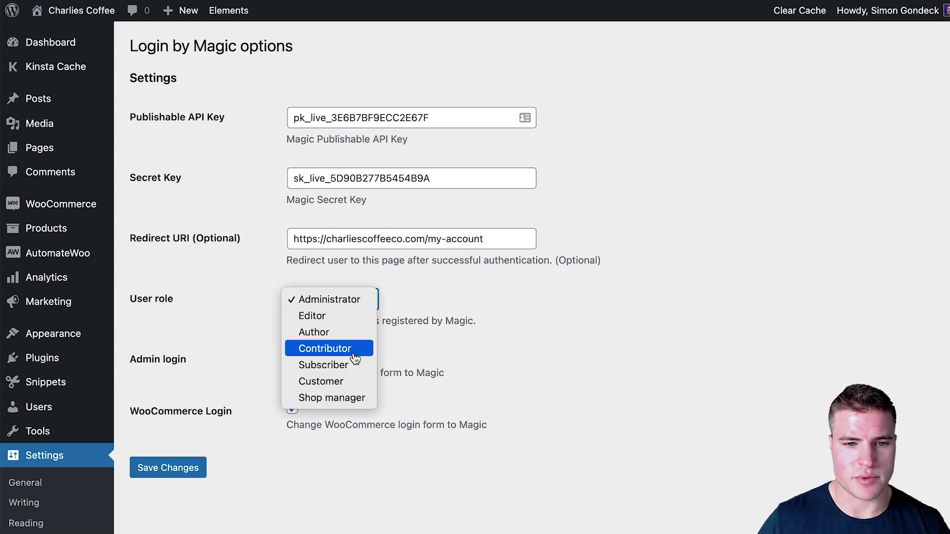
pyautogui.click(331, 386)
pyautogui.click(290, 365)
pyautogui.click(292, 357)
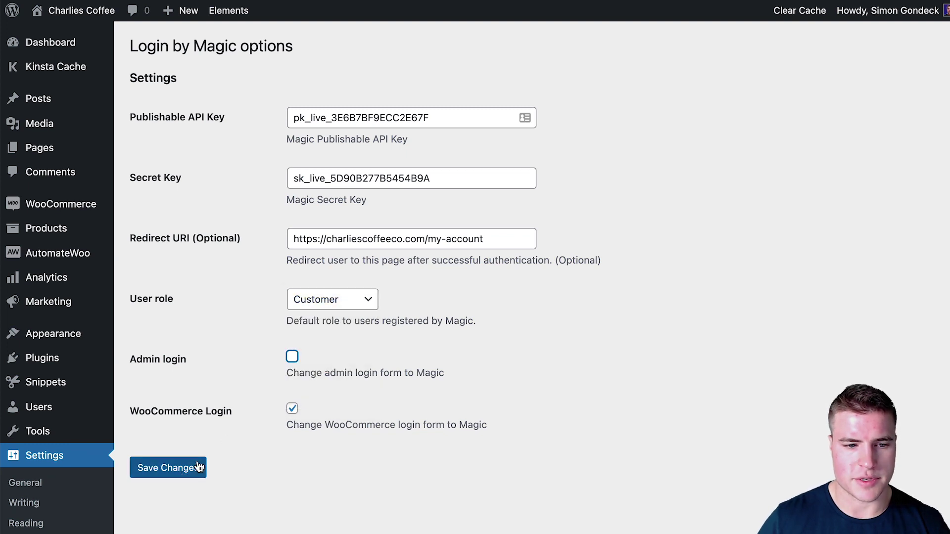
pyautogui.click(198, 468)
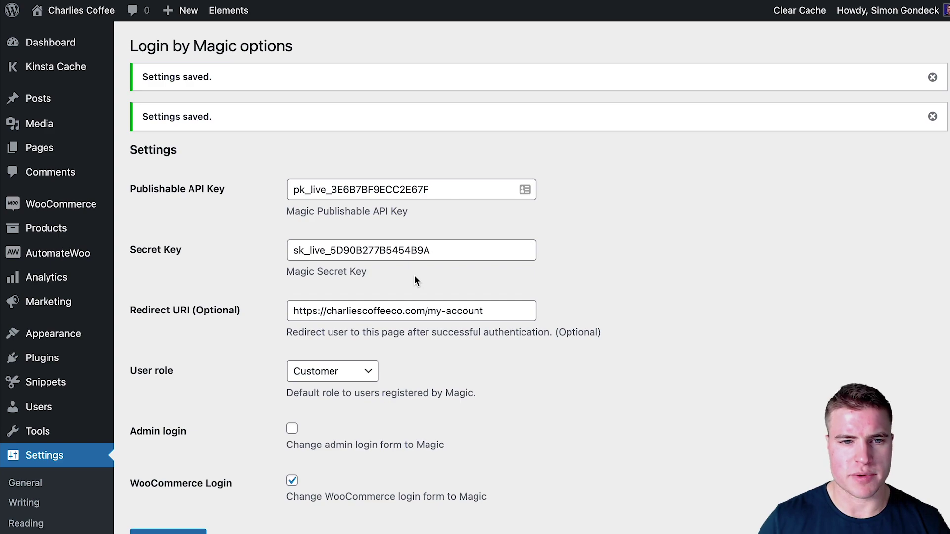
pyautogui.press('super+shift+n')
# - Request a Magic login link for a test email on Charlie's Coffee My Account, then dismiss the 'Invalid redirect url' error
pyautogui.write('charlie')
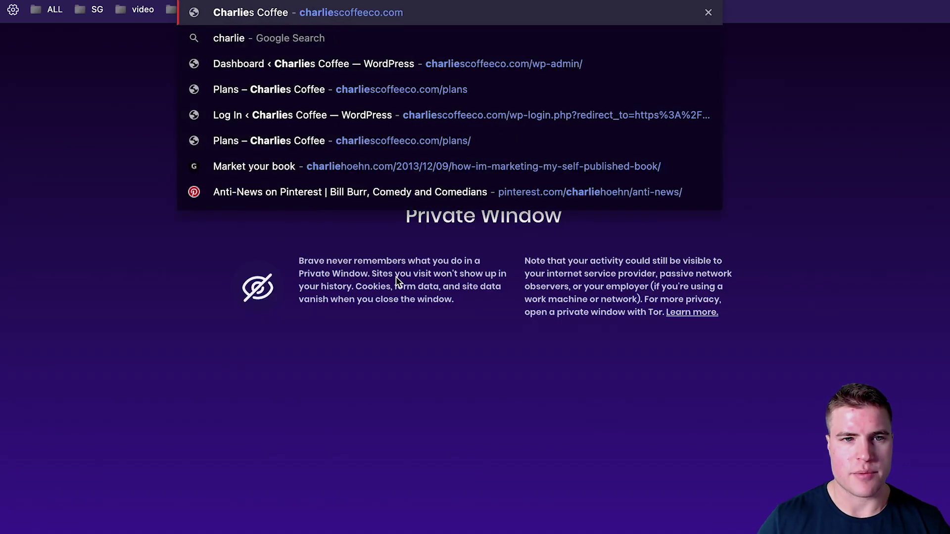
pyautogui.press('Return')
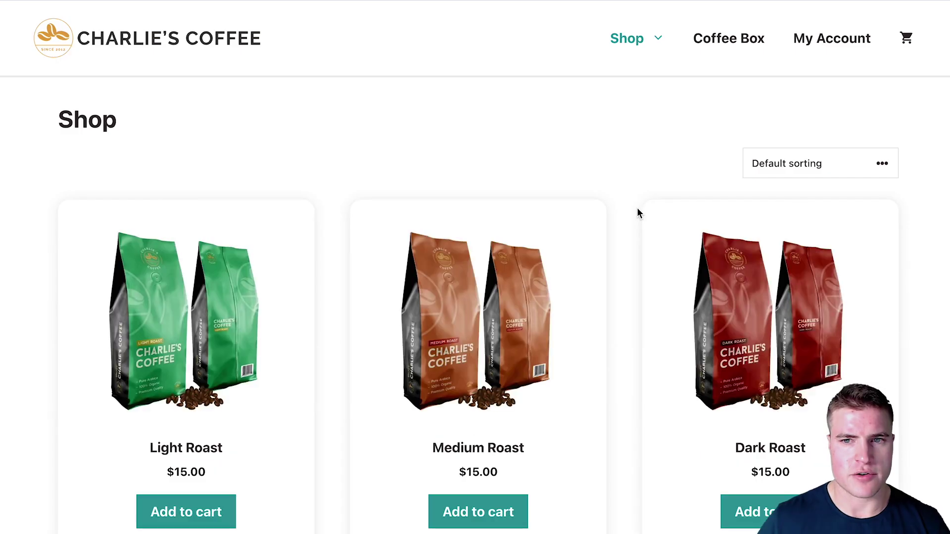
pyautogui.click(824, 50)
pyautogui.click(471, 198)
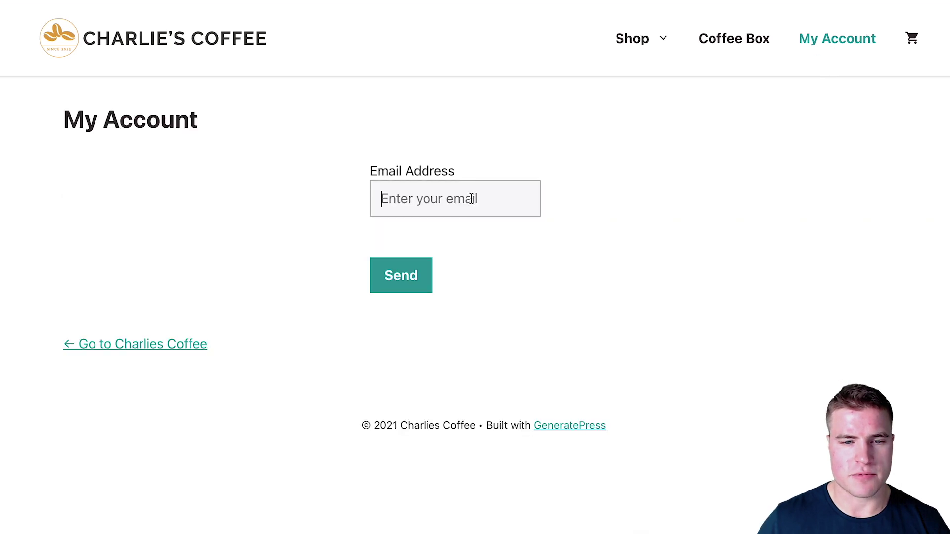
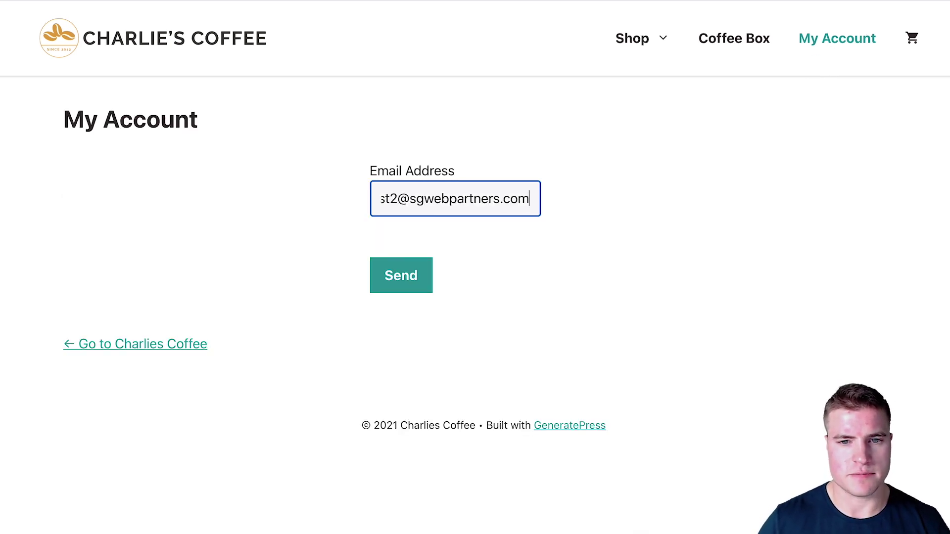
pyautogui.click(420, 275)
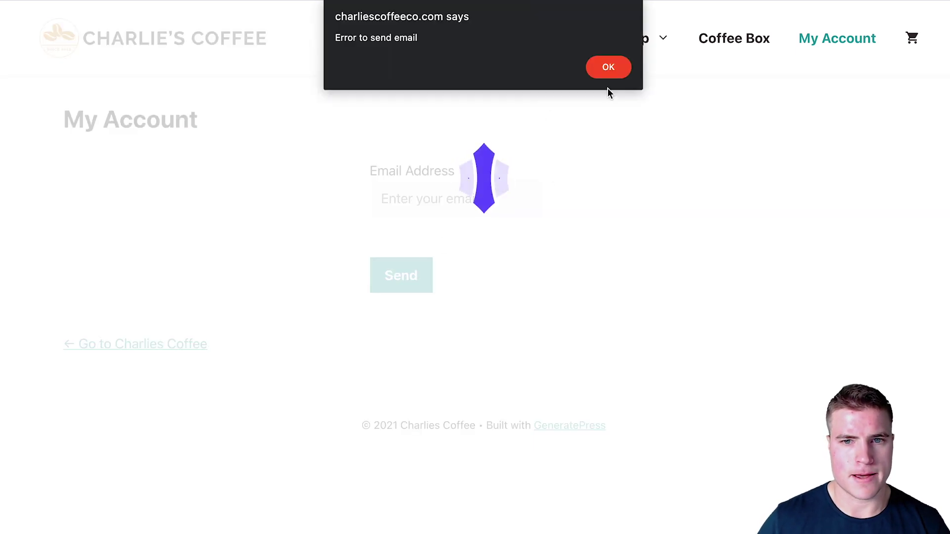
pyautogui.click(609, 68)
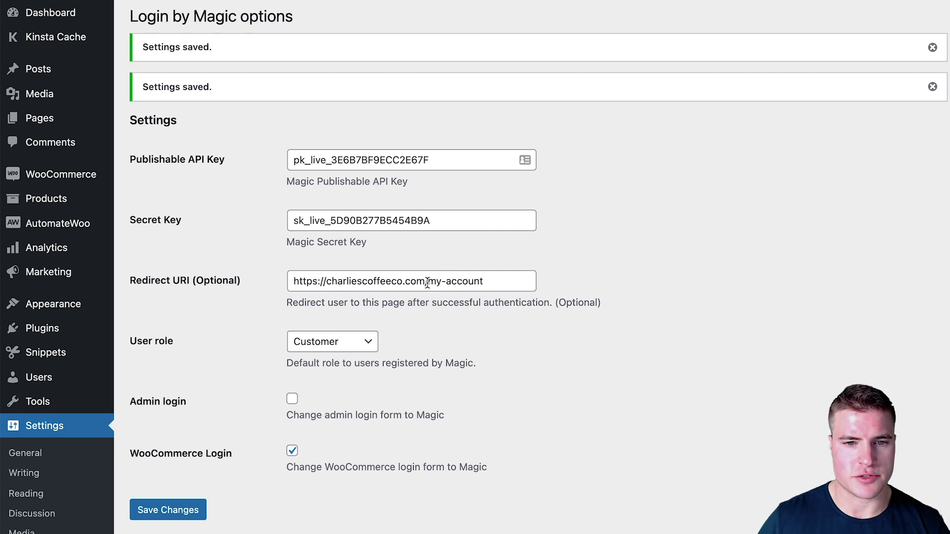
# - Trim the Redirect URI's domain, leaving /my-account, and retry the login link request
pyautogui.moveTo(428, 281); pyautogui.dragTo(289, 281)
pyautogui.press('BackSpace')
pyautogui.write('/')
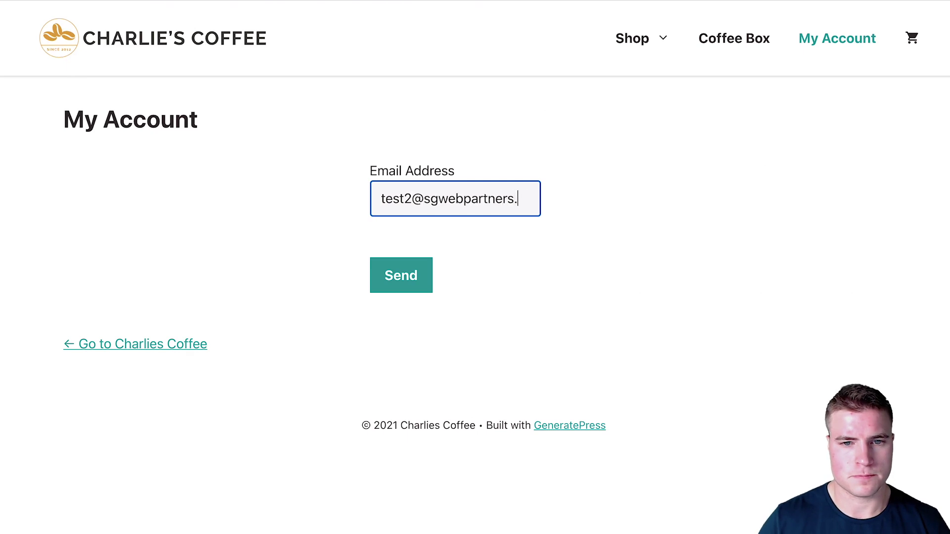
pyautogui.click(414, 272)
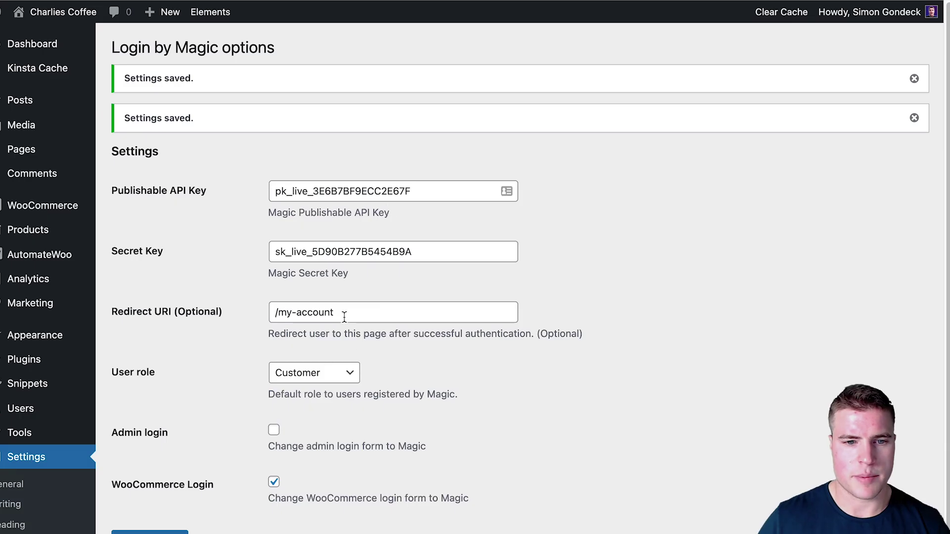
# - Re-enter the redirect path as my-account, correcting a mistyped wp-admin
pyautogui.tripleClick(344, 317)
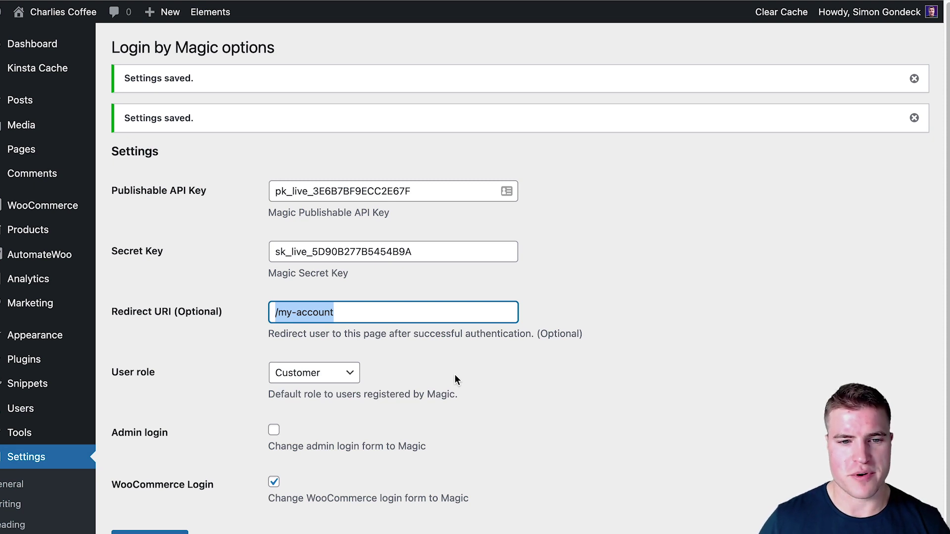
pyautogui.moveTo(349, 310); pyautogui.dragTo(337, 317)
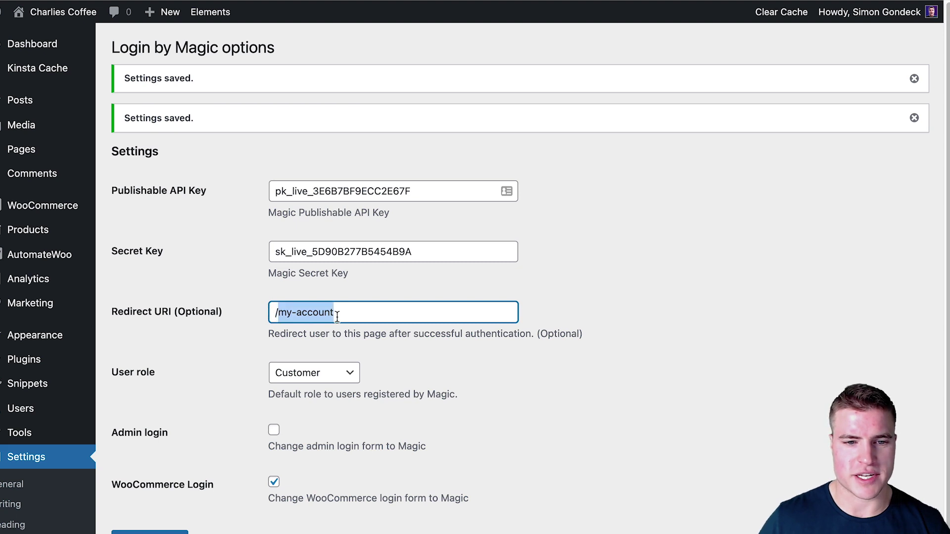
pyautogui.write('wp-admin')
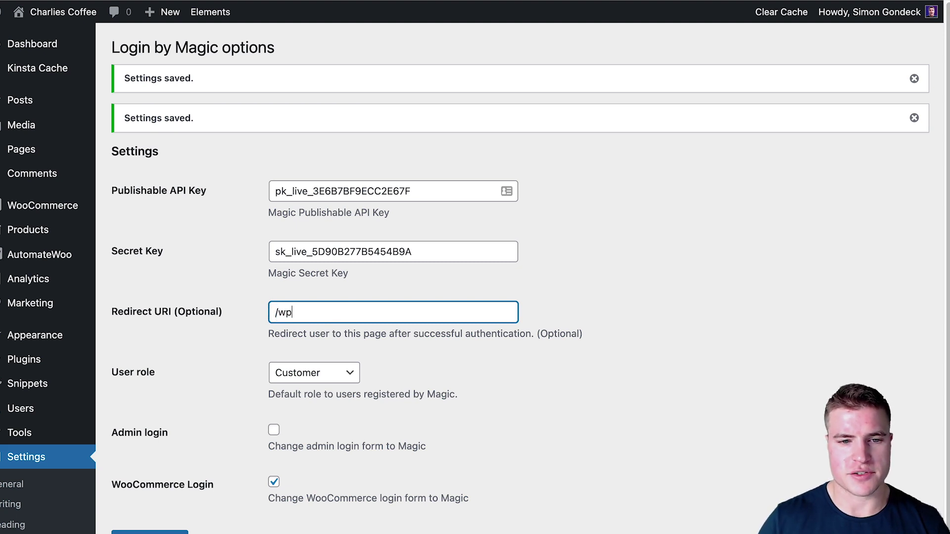
pyautogui.press('BackSpace')
pyautogui.press('BackSpace')
pyautogui.press('BackSpace')
pyautogui.press('BackSpace')
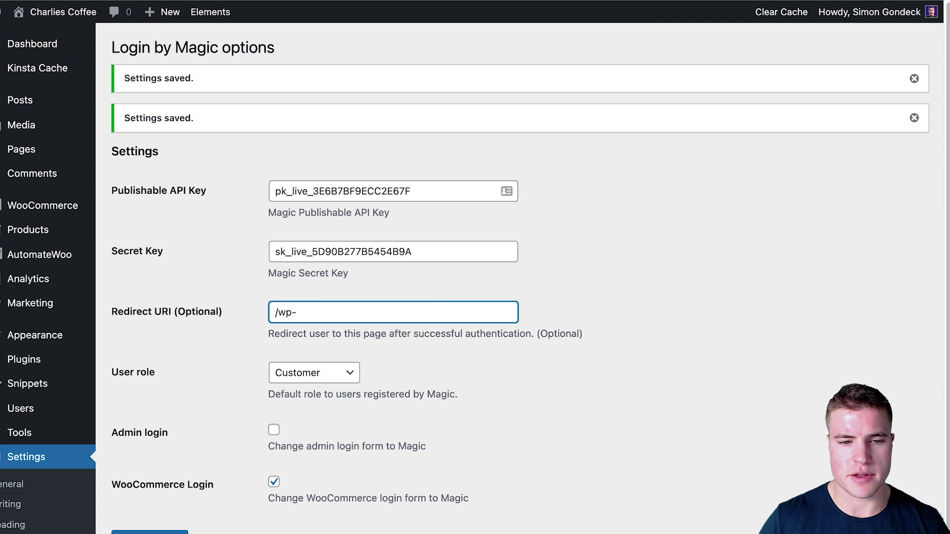
pyautogui.write('my-account')
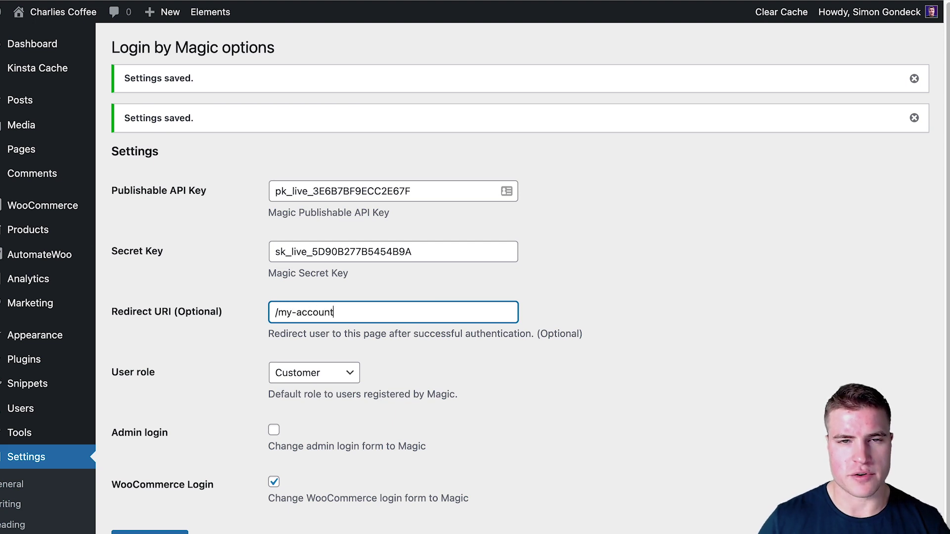
pyautogui.click(214, 531)
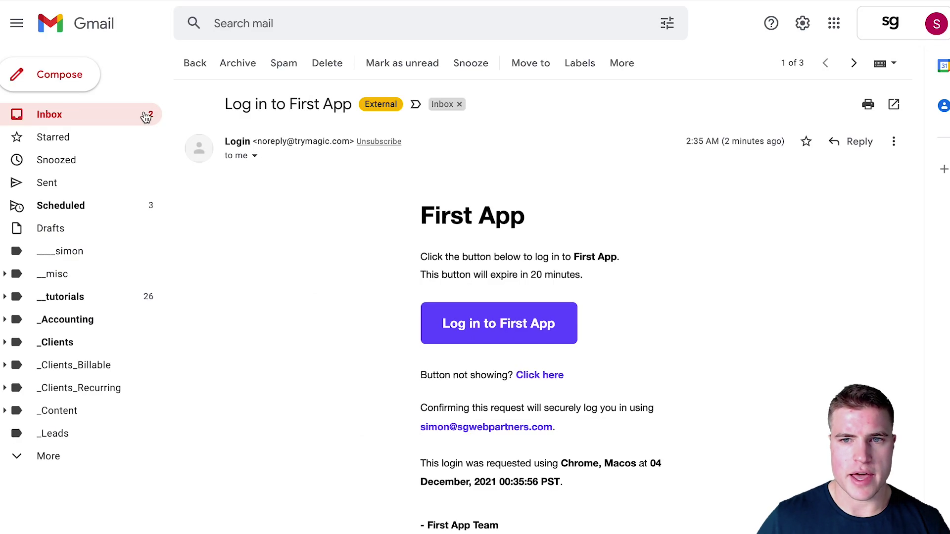
# - Open the latest First App login email's magic link in a private window
pyautogui.click(144, 115)
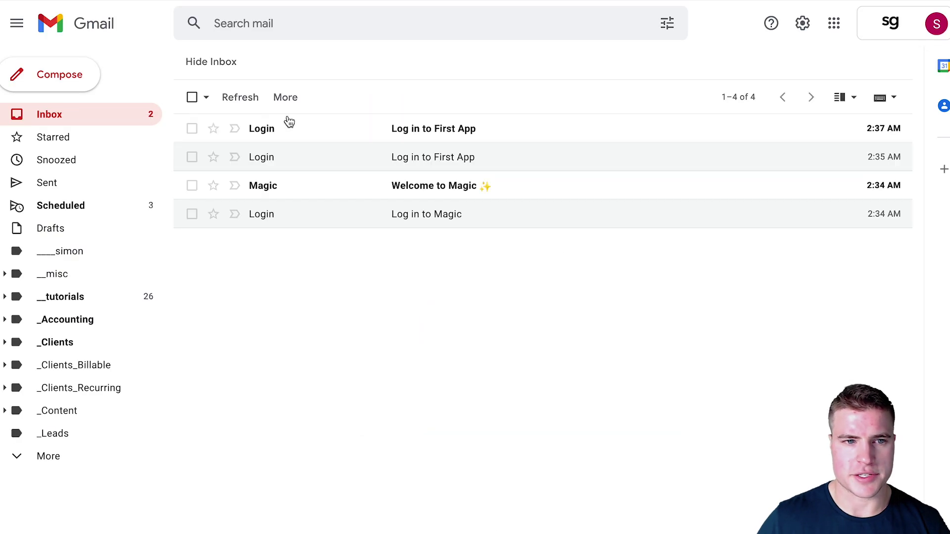
pyautogui.click(318, 131)
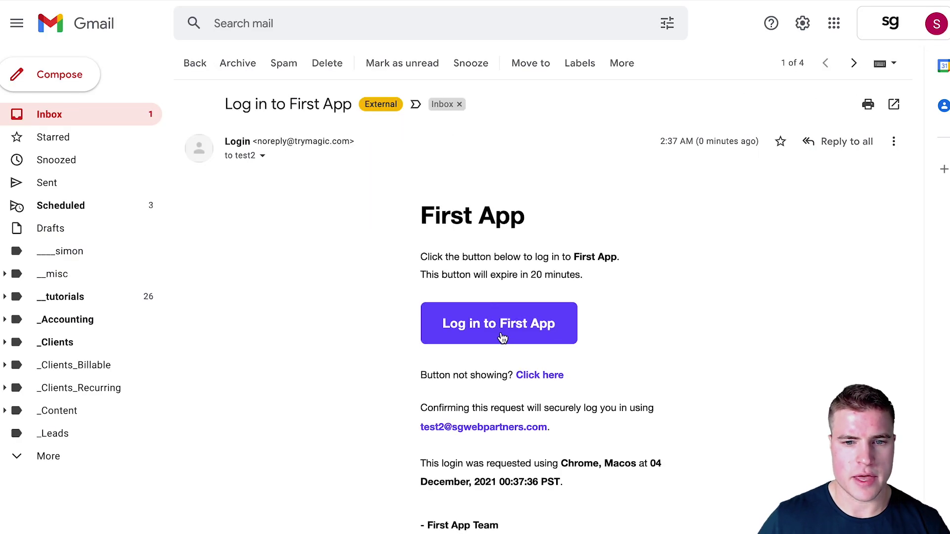
pyautogui.rightClick(501, 325)
pyautogui.click(548, 365)
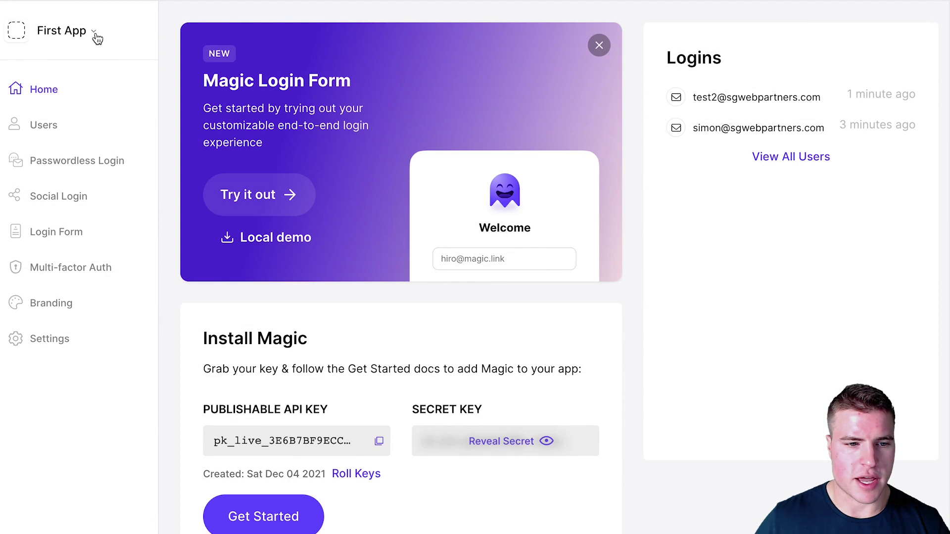
# - Change the App Name in Settings from First App to Charlies Coffee Co and save
pyautogui.click(52, 341)
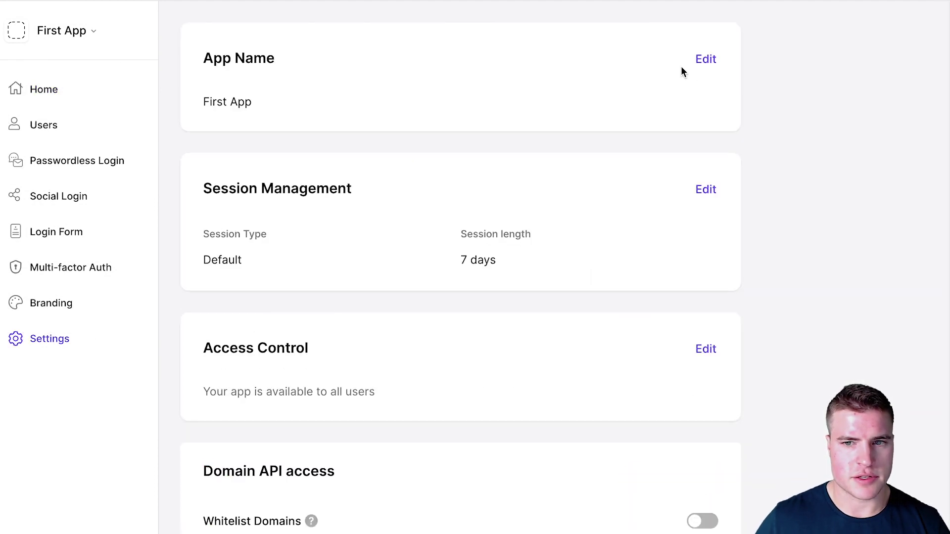
pyautogui.click(705, 59)
pyautogui.click(262, 110)
pyautogui.moveTo(263, 110); pyautogui.dragTo(229, 110)
pyautogui.press('BackSpace')
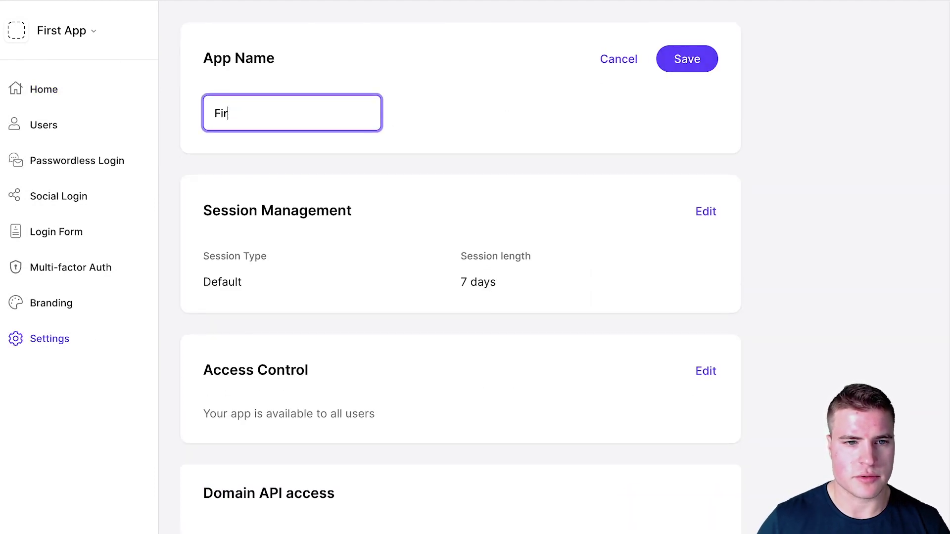
pyautogui.press('BackSpace')
pyautogui.press('BackSpace')
pyautogui.press('BackSpace')
pyautogui.write('Charlies Coffe')
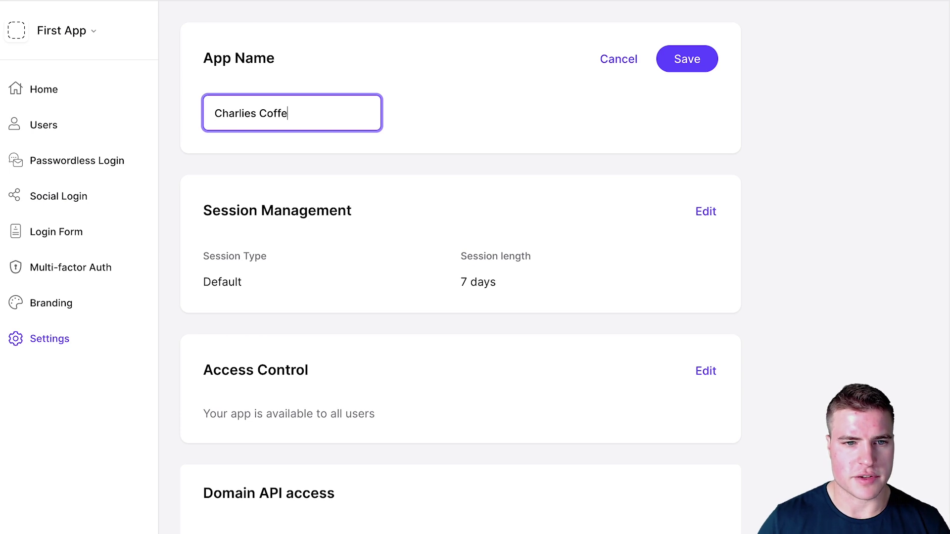
pyautogui.write('e Co')
pyautogui.click(712, 63)
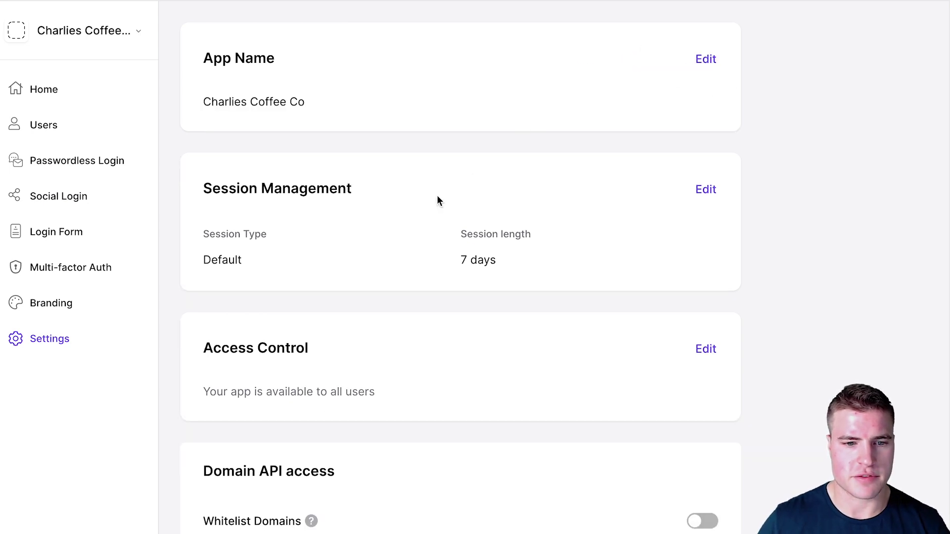
# - Go to the Branding settings page
pyautogui.scroll(-1, 541, 206)
pyautogui.scroll(1, 541, 212)
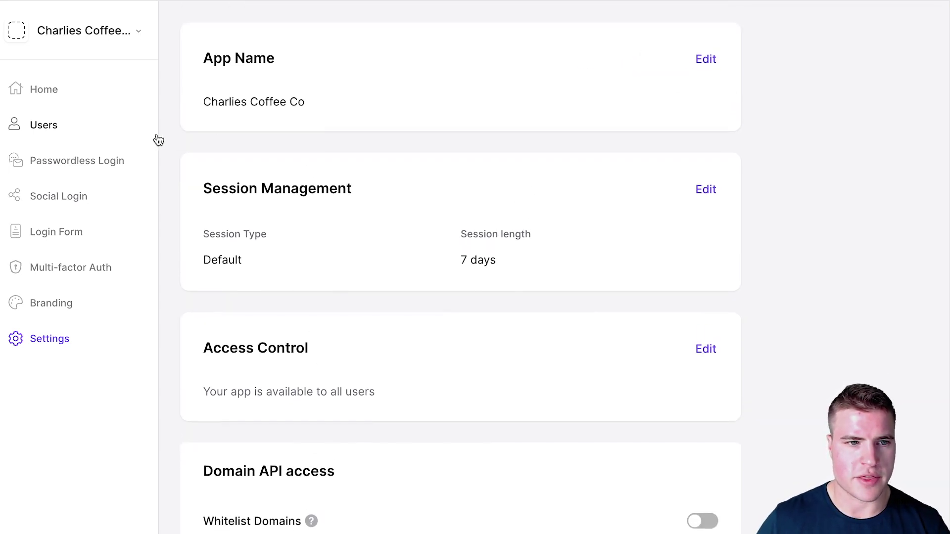
pyautogui.click(97, 304)
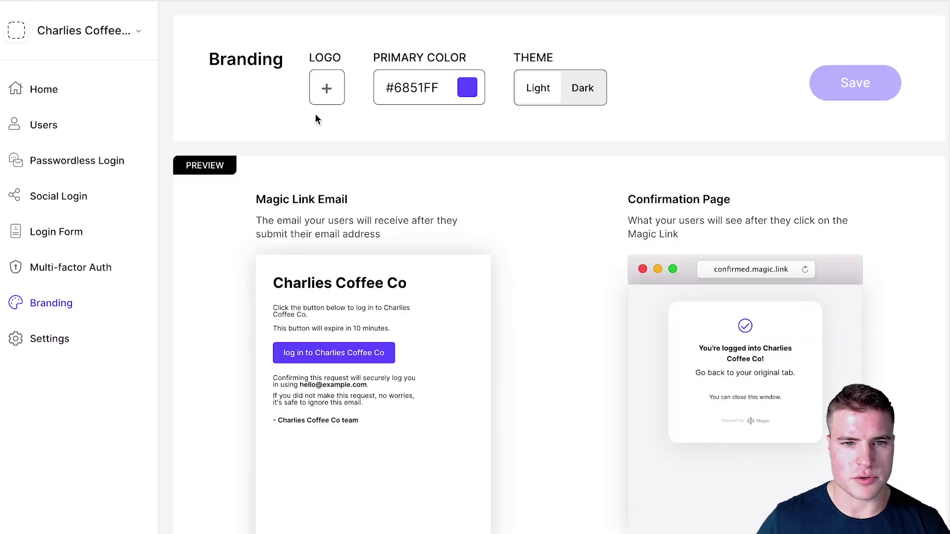
# - Set logo.png as the logo and #2E9A9C as the primary colour, then save the branding
pyautogui.click(325, 95)
pyautogui.click(254, 153)
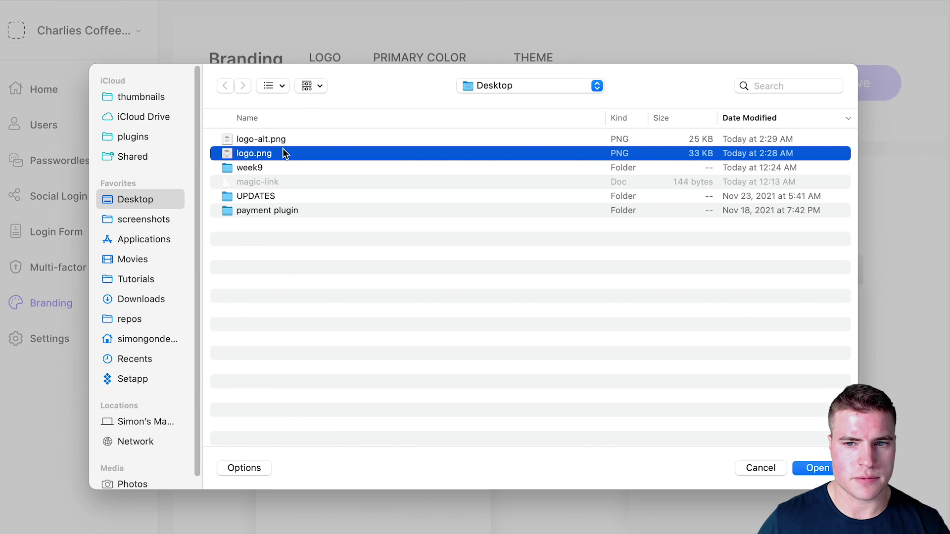
pyautogui.press('space')
pyautogui.press('Return')
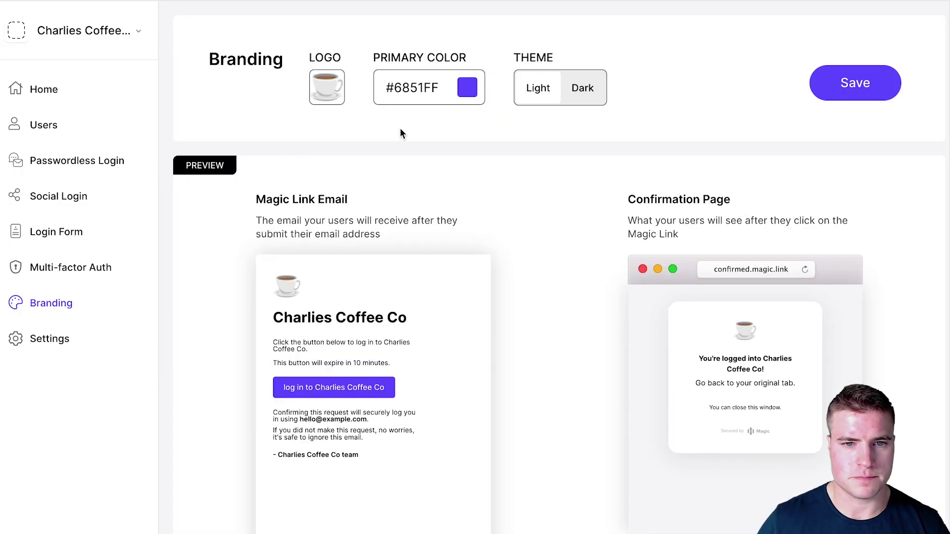
pyautogui.click(468, 91)
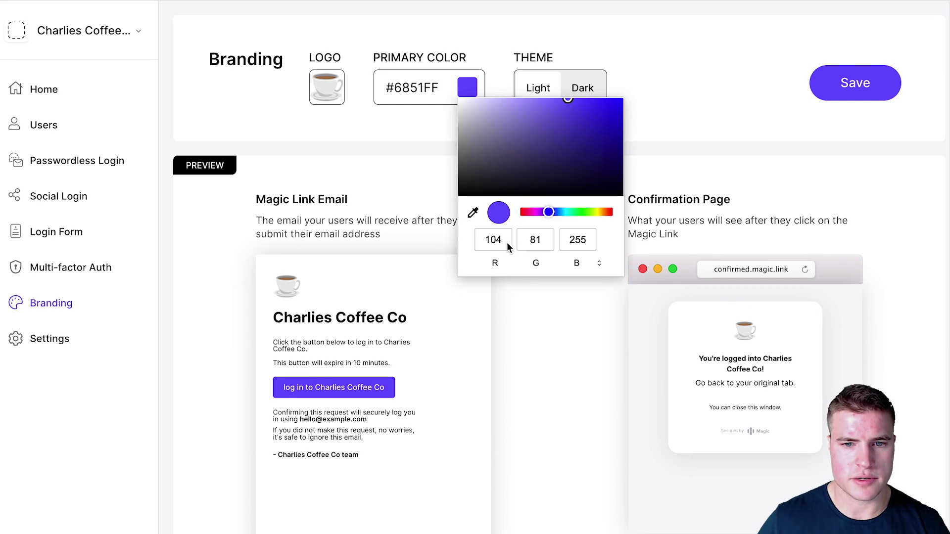
pyautogui.write('#2e9a9c')
pyautogui.click(855, 95)
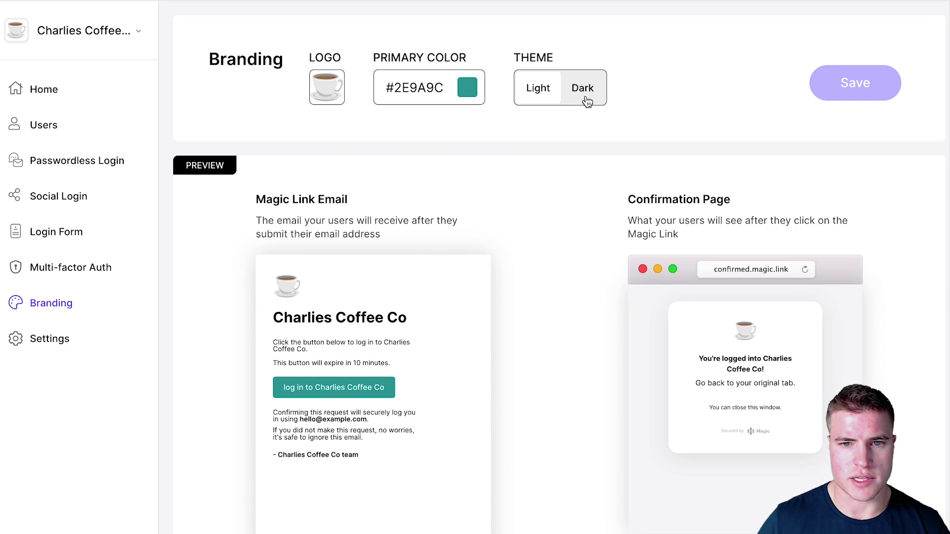
# - Preview the branded emails in the dark theme, then return to the light theme
pyautogui.click(584, 89)
pyautogui.click(538, 89)
pyautogui.scroll(-1, 541, 171)
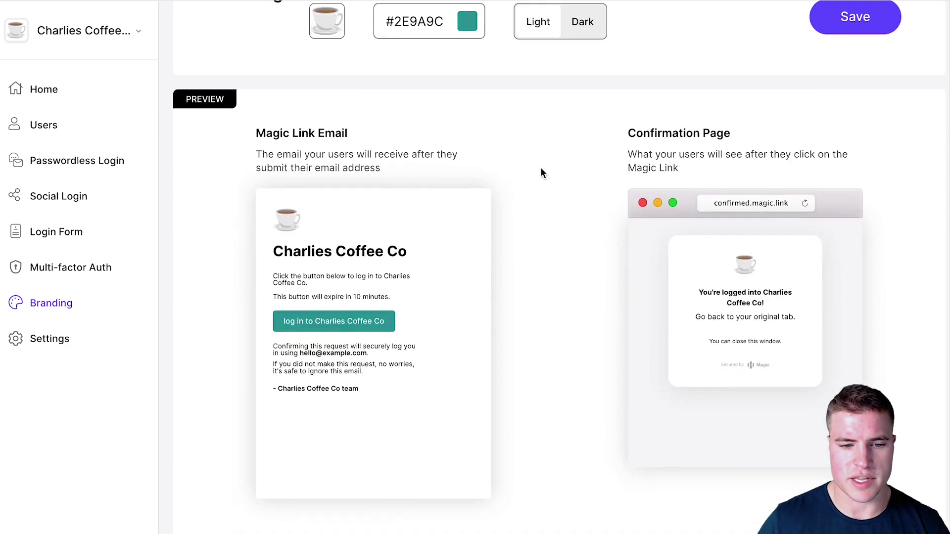
pyautogui.scroll(-5, 541, 172)
pyautogui.scroll(6, 396, 403)
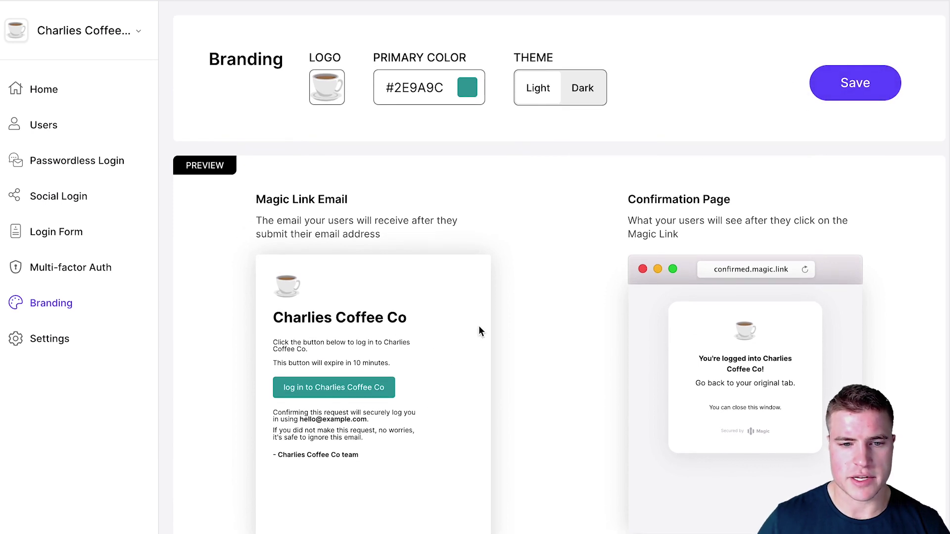
# - Add a trailing period so the app name is saved as Charlies Coffee Co
pyautogui.click(65, 343)
pyautogui.click(705, 59)
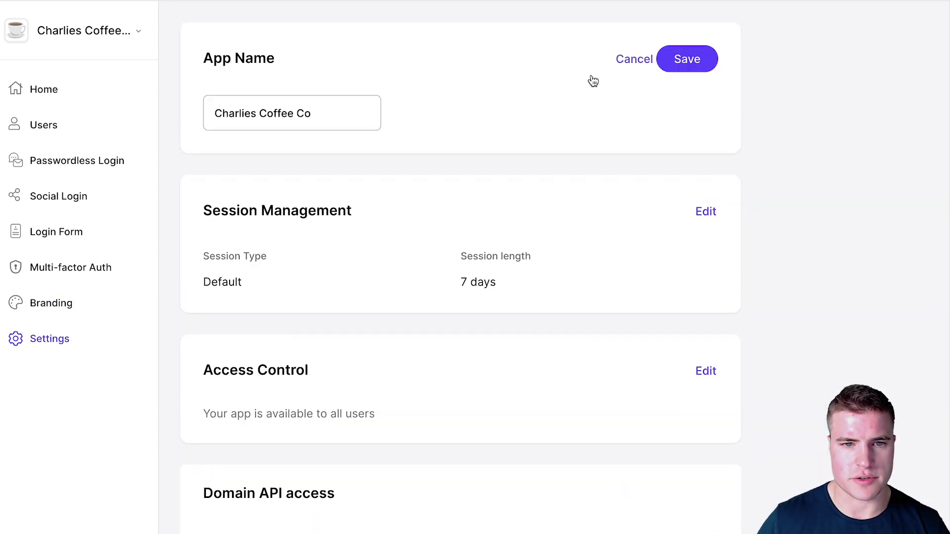
pyautogui.click(358, 114)
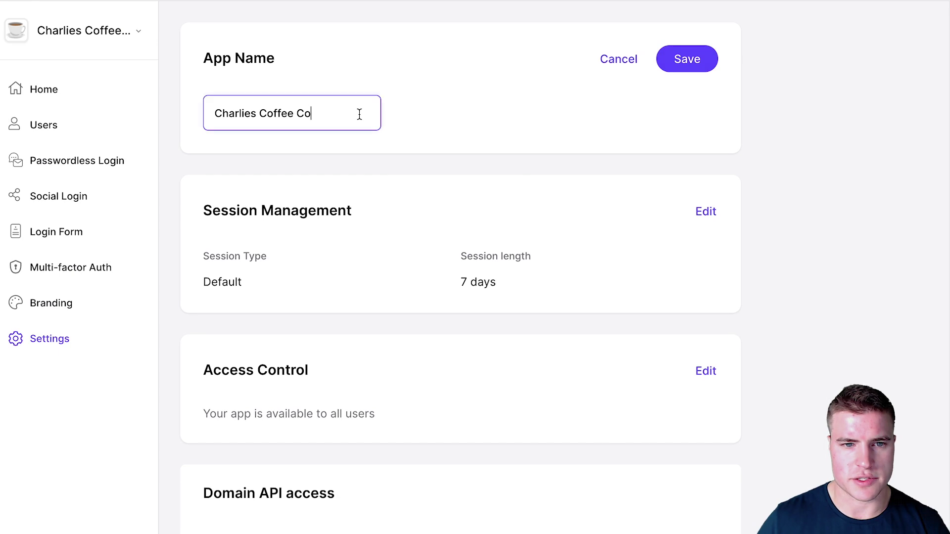
pyautogui.click(710, 60)
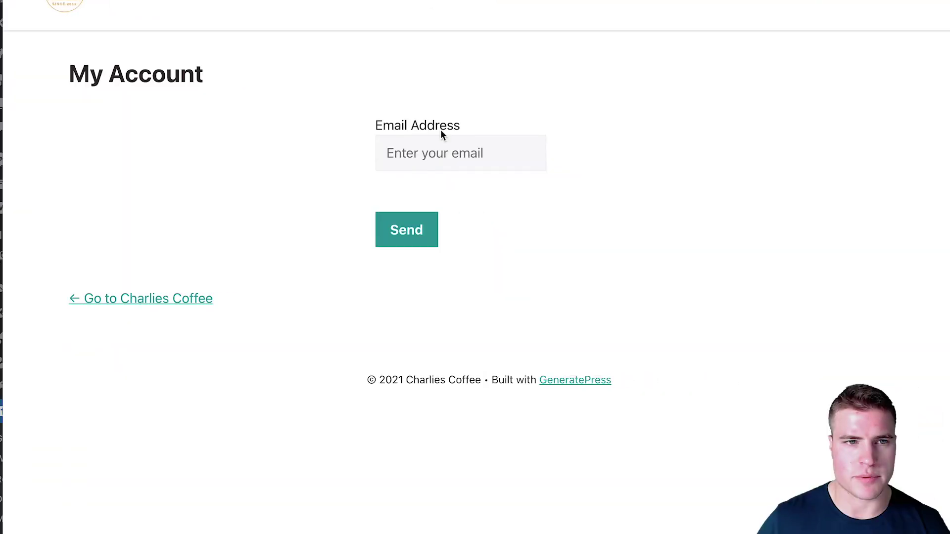
# - Enter the test customer's email address on My Account and send the magic login link
pyautogui.click(441, 149)
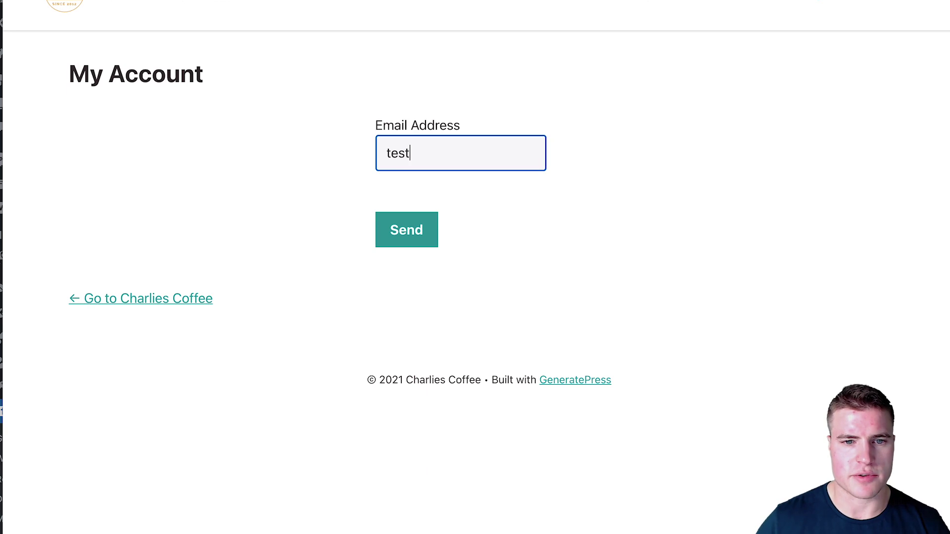
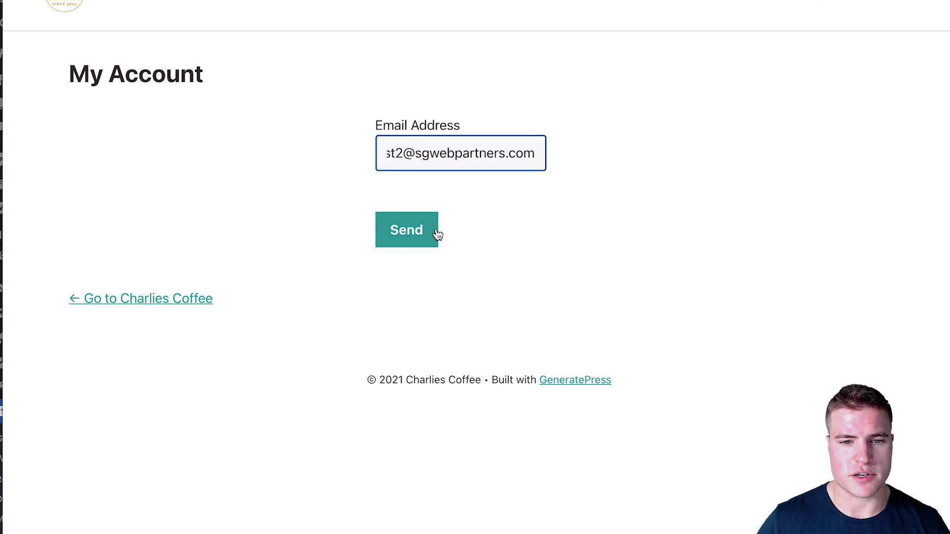
pyautogui.click(436, 231)
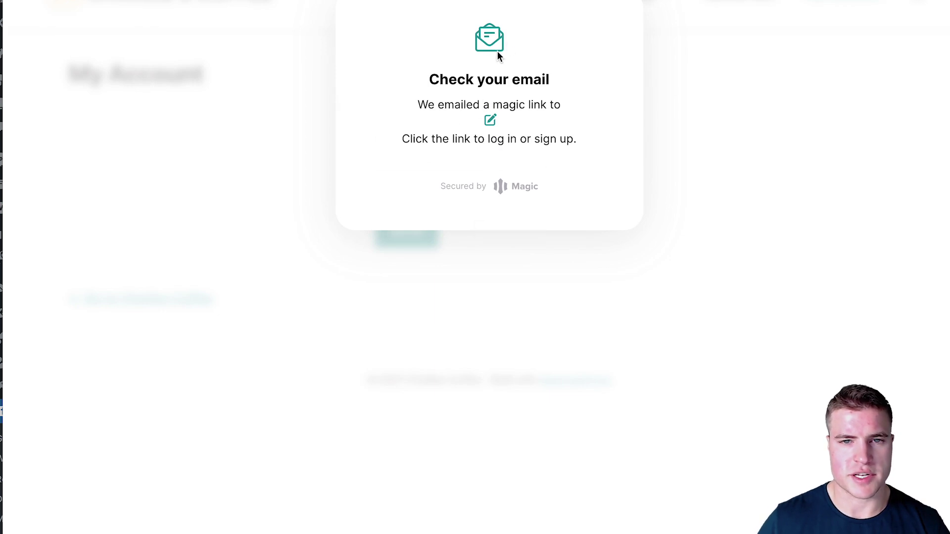
pyautogui.press('super+Tab')
# - Open the 'Log in to Charlies Coffee Co.' email and review its coffee-cup logo and teal button
pyautogui.click(137, 71)
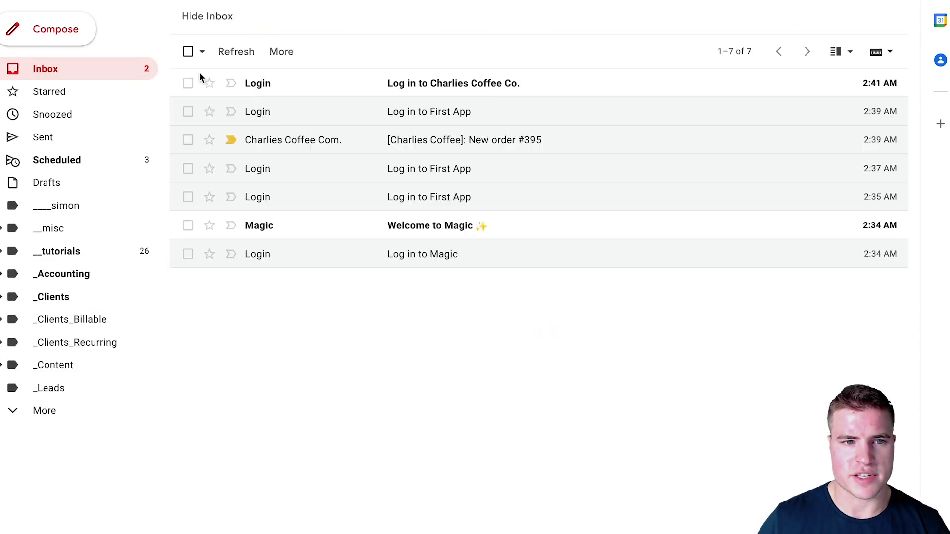
pyautogui.click(314, 82)
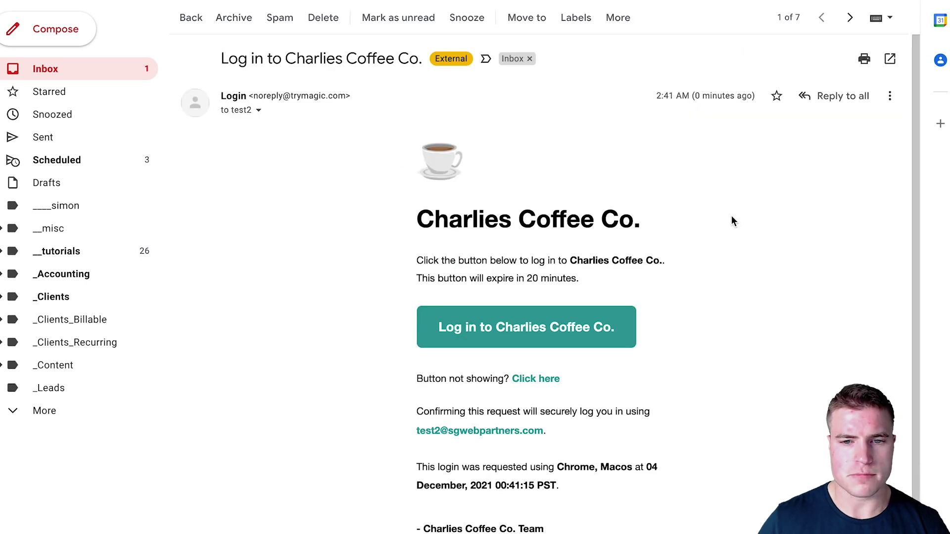
pyautogui.scroll(-1, 731, 218)
pyautogui.scroll(1, 731, 218)
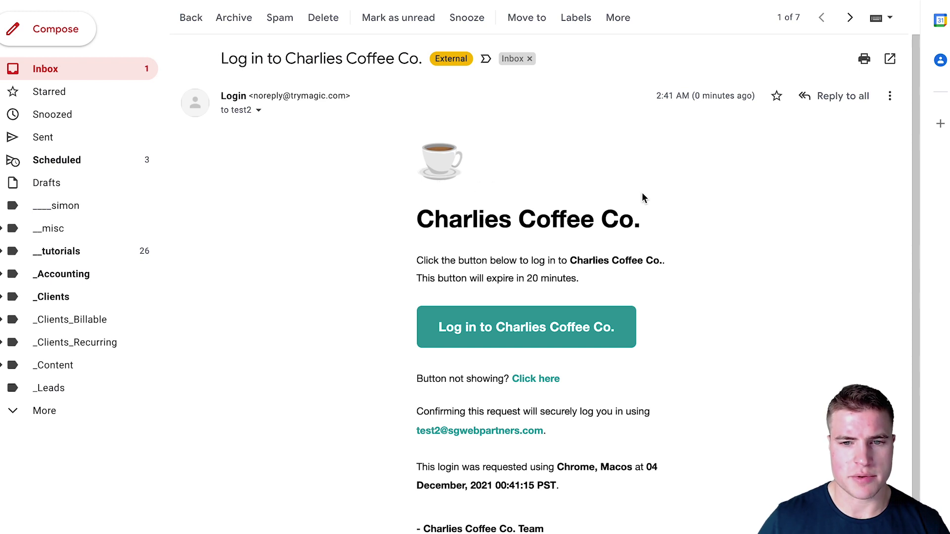
pyautogui.scroll(-1, 642, 196)
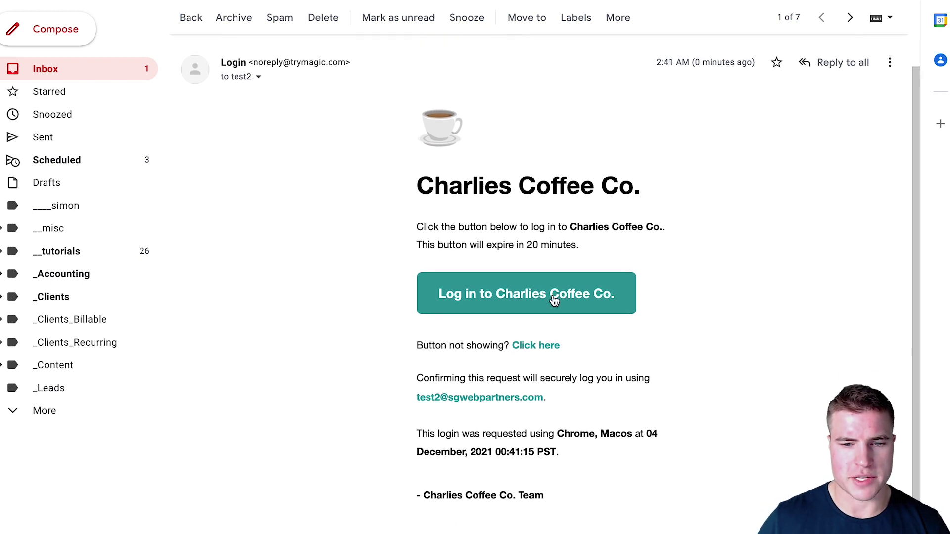
pyautogui.scroll(1, 548, 299)
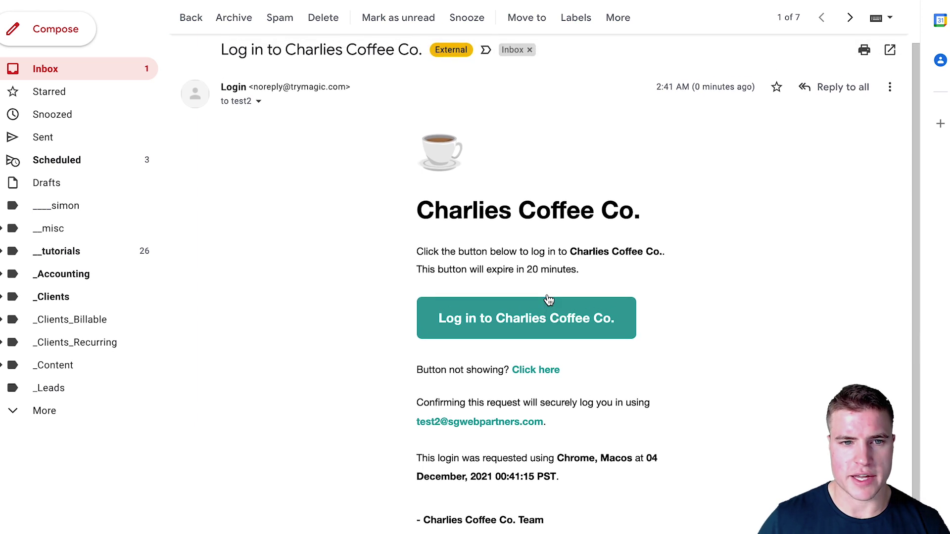